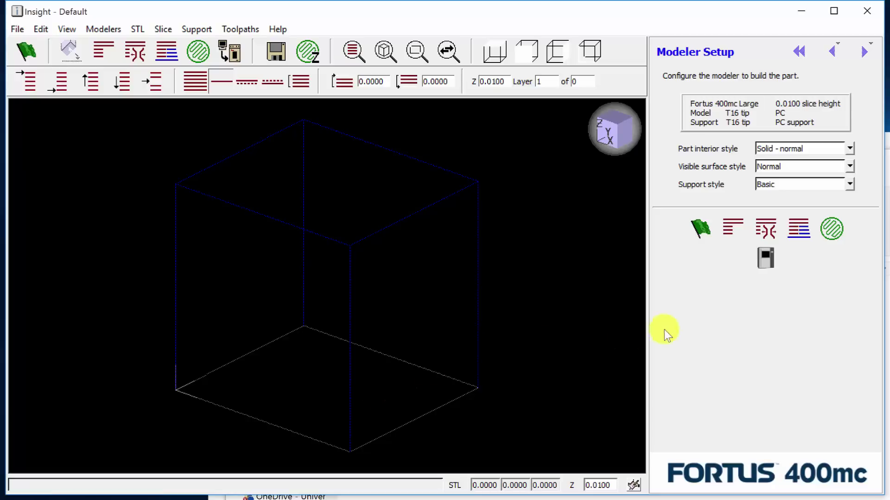
# Bring up Configure Modeler, keep Fortus 400mc Large and reach the model material list for ABSi
pyautogui.click(763, 262)
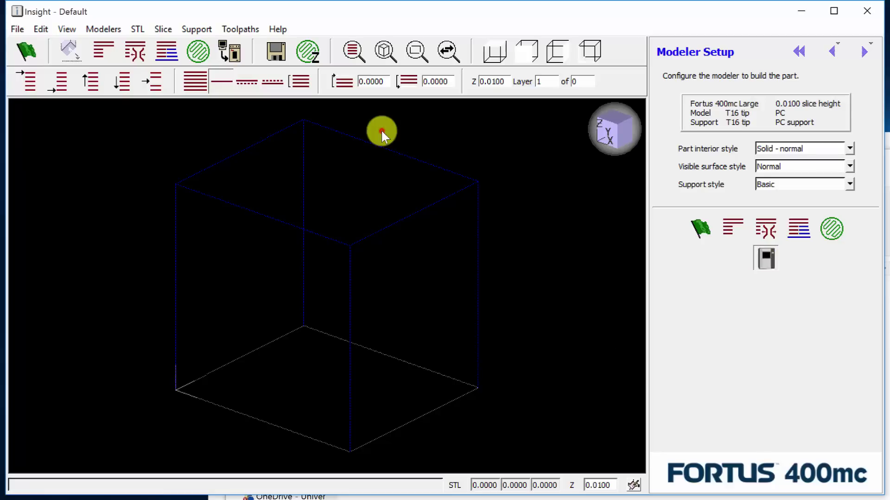
pyautogui.moveTo(604, 112); pyautogui.dragTo(554, 45)
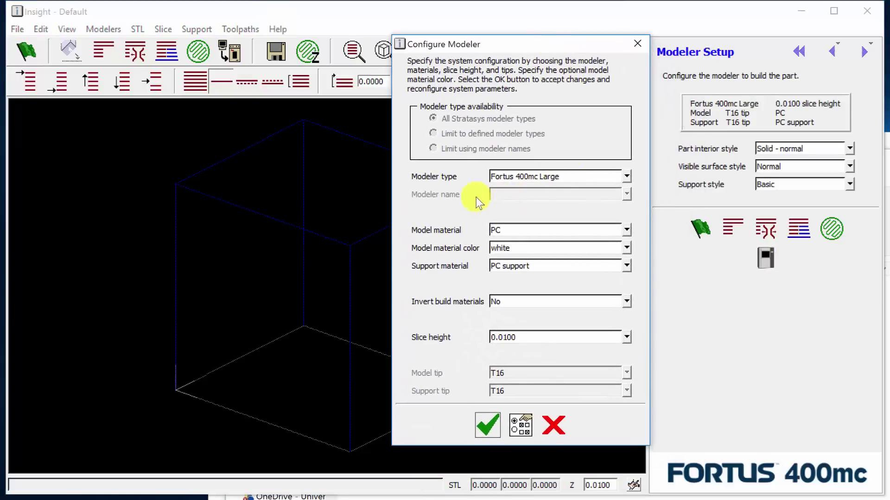
pyautogui.click(627, 176)
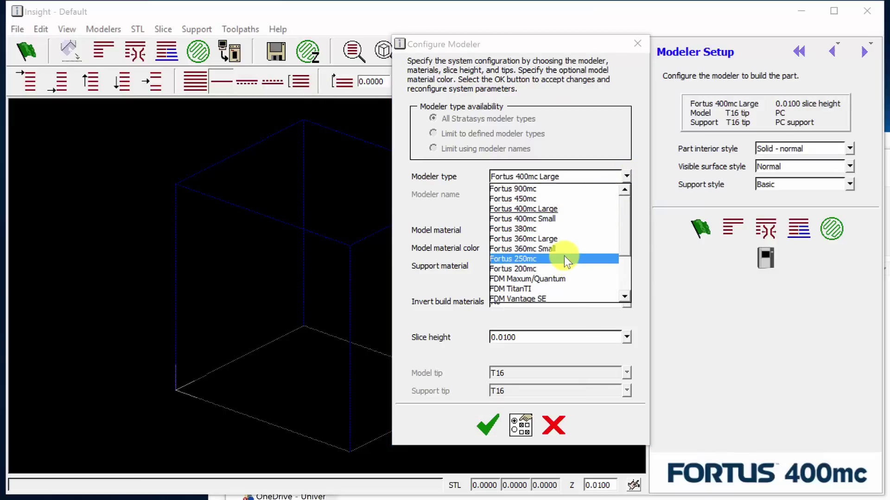
pyautogui.click(568, 211)
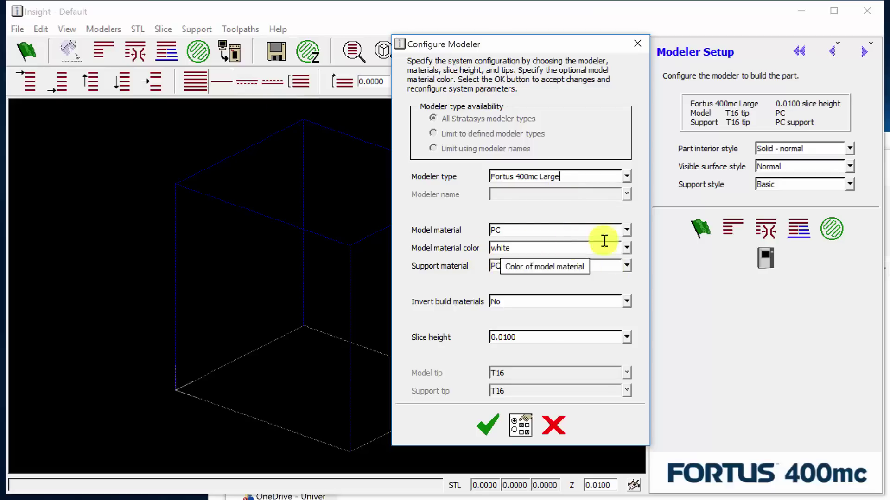
pyautogui.click(627, 230)
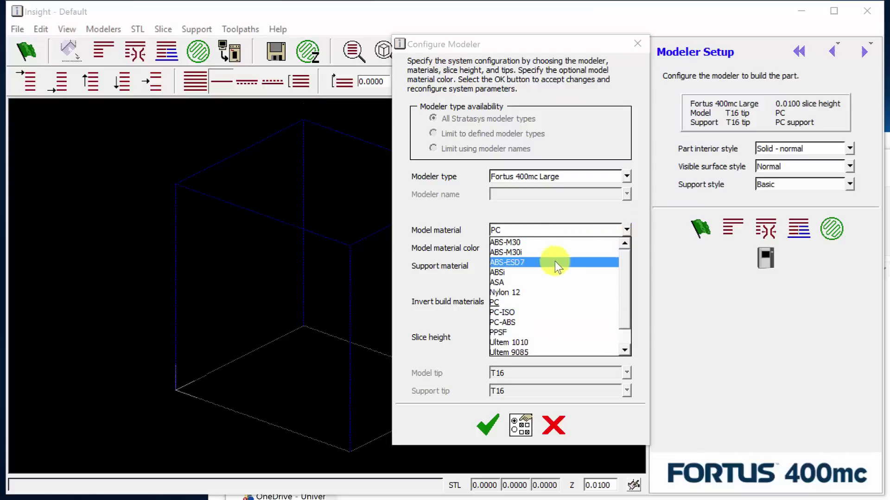
# Choose ABSi model material in clear colour, keeping SR20 support and 0.0100 slice height
pyautogui.click(546, 273)
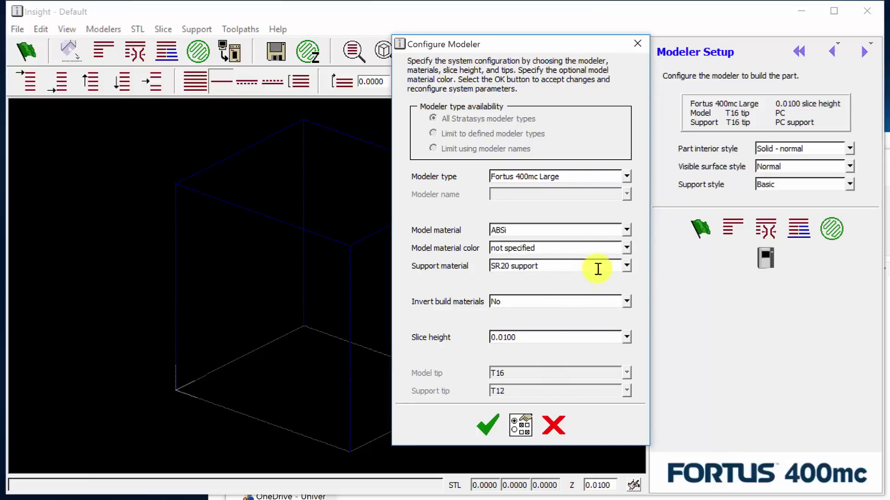
pyautogui.click(626, 248)
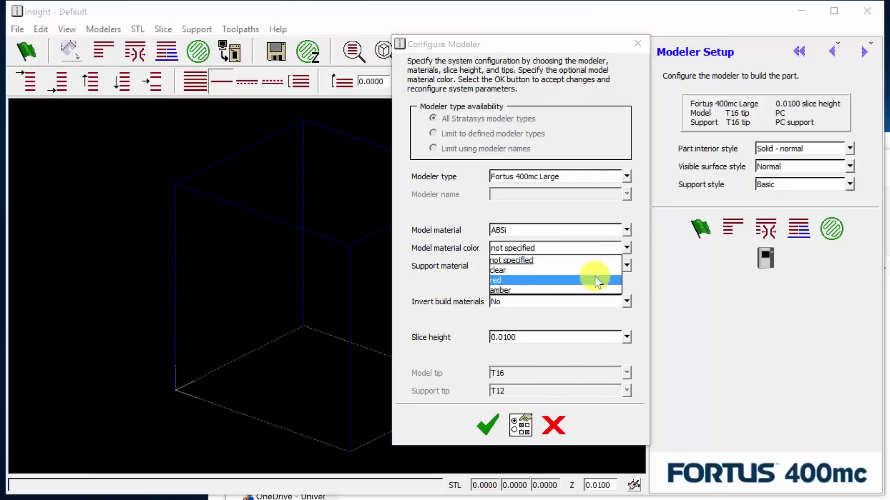
pyautogui.click(556, 270)
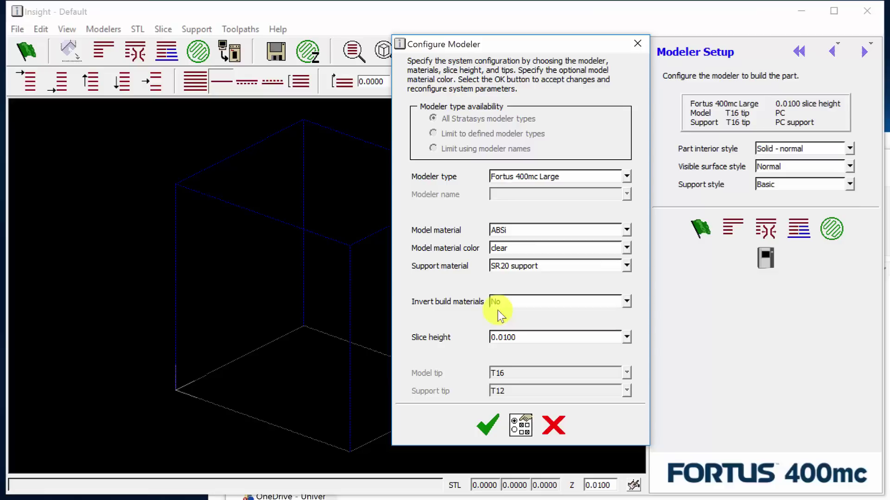
pyautogui.click(625, 267)
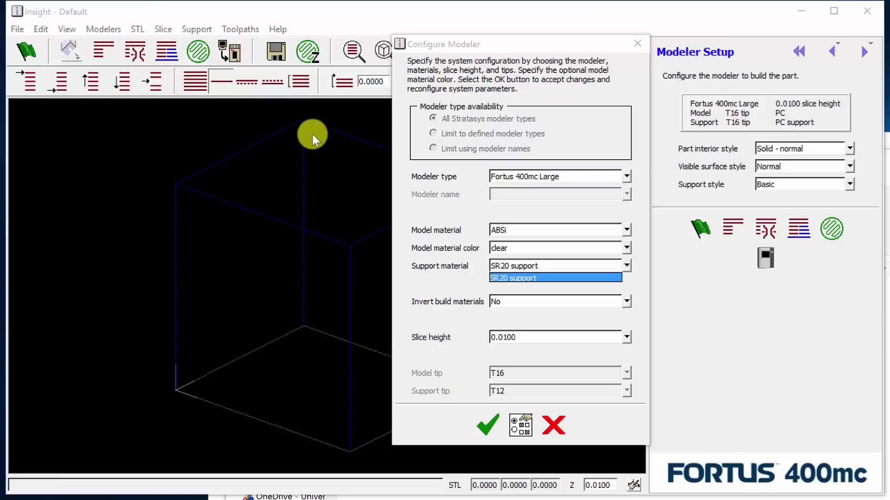
pyautogui.click(312, 134)
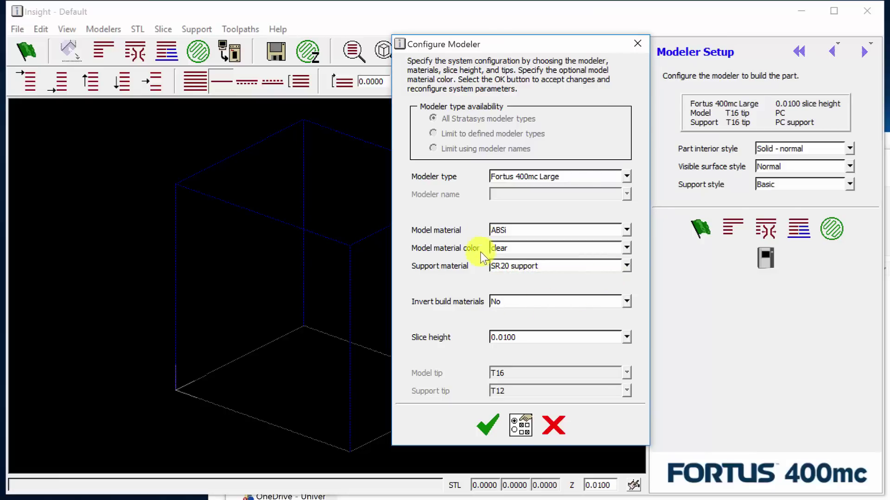
pyautogui.click(628, 338)
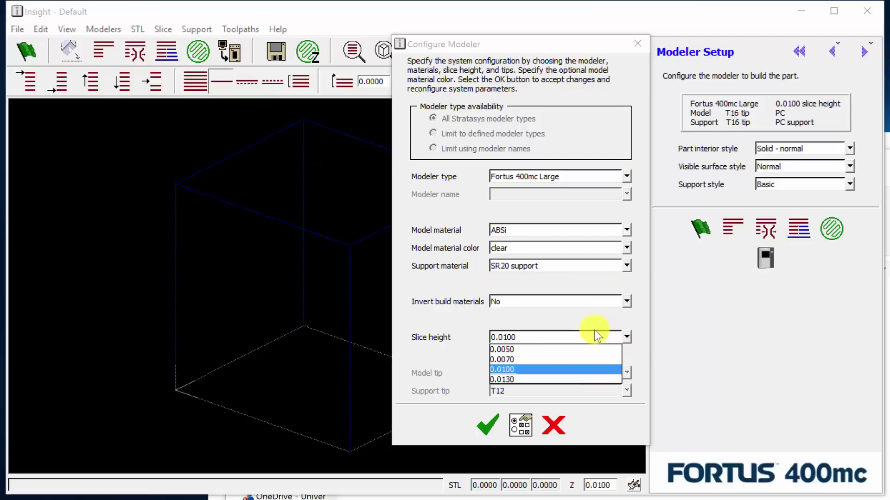
pyautogui.click(254, 184)
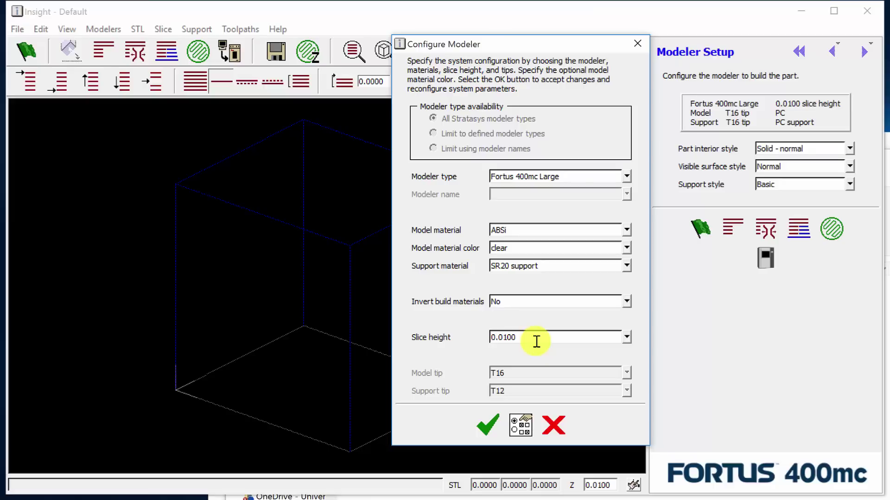
# Leave modeler options unchanged and accept the ABSi / SR20 / SMART configuration
pyautogui.click(519, 427)
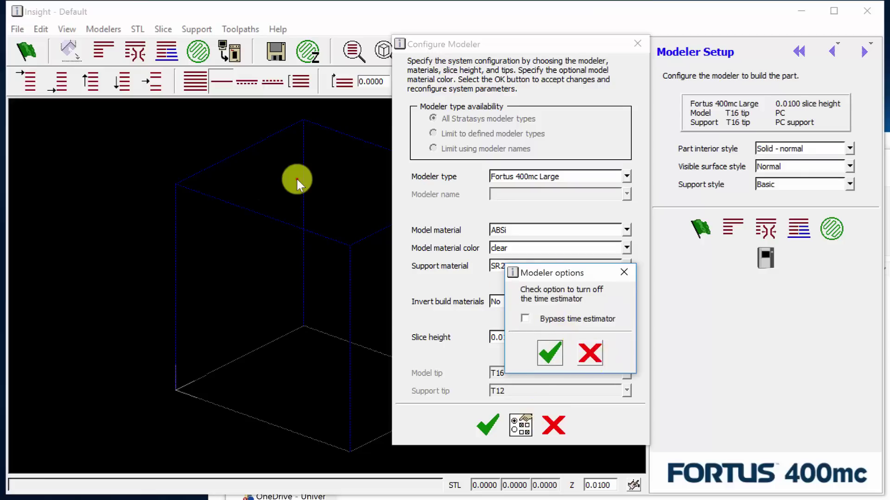
pyautogui.click(590, 353)
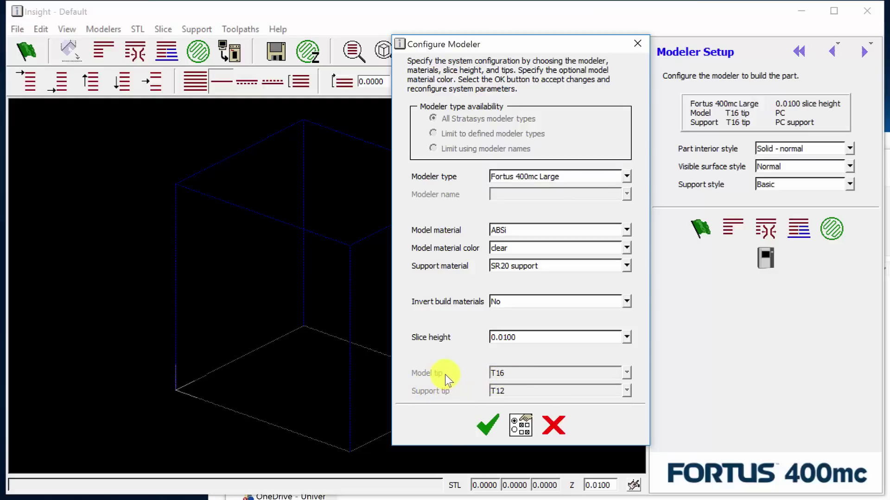
pyautogui.click(483, 428)
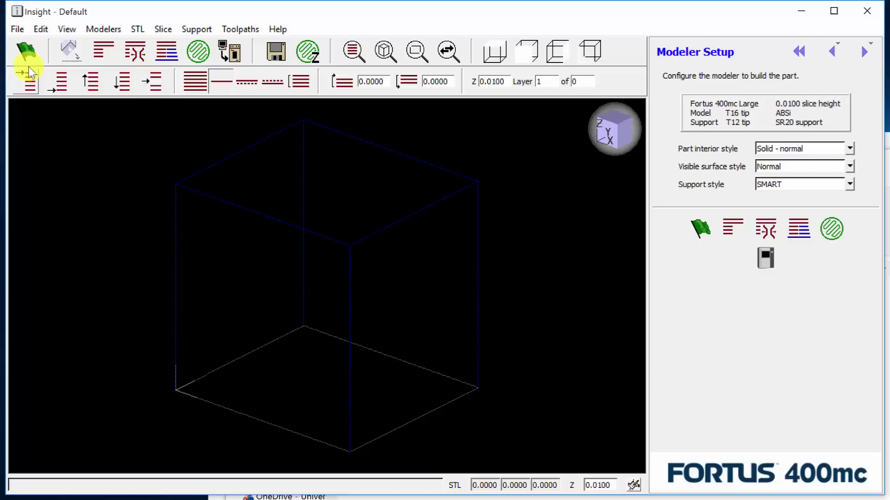
# Load Computer Bracket.STL from the Desktop into the build envelope
pyautogui.click(18, 29)
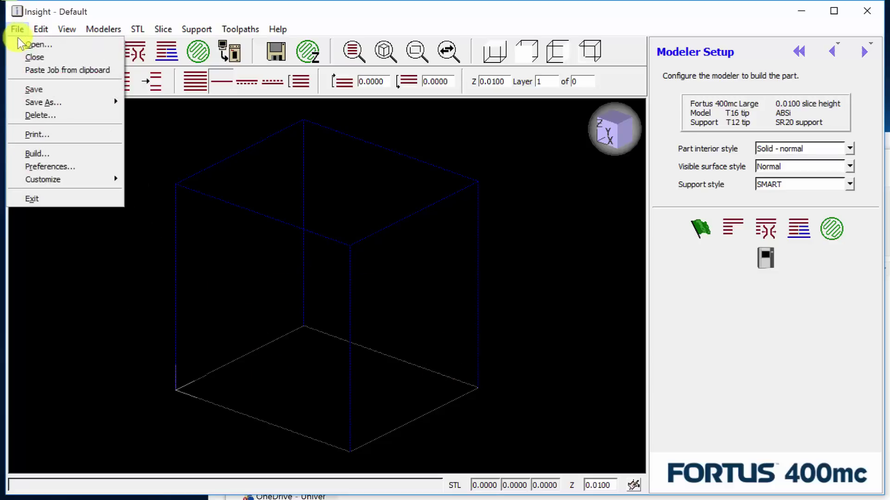
pyautogui.click(38, 44)
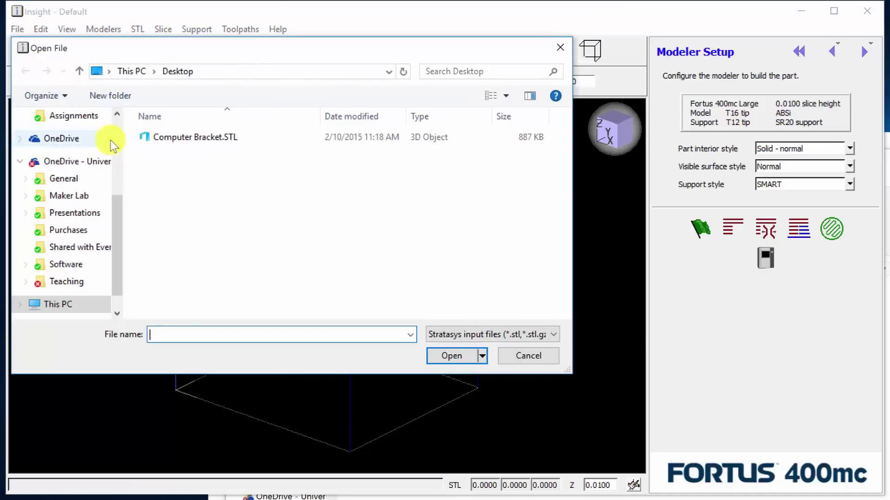
pyautogui.click(168, 137)
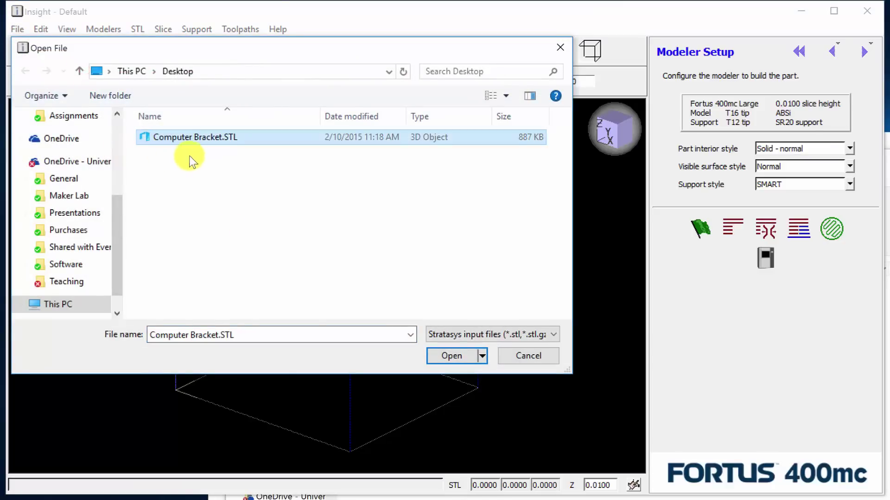
pyautogui.click(457, 358)
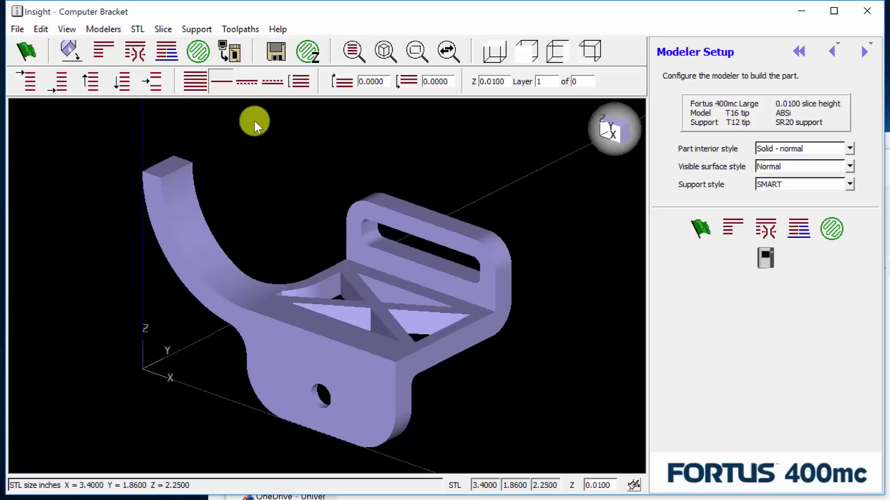
pyautogui.moveTo(254, 123)
pyautogui.mouseDown(button='middle')
pyautogui.moveTo(511, 237)
pyautogui.moveTo(508, 224)
pyautogui.mouseUp(button='middle')
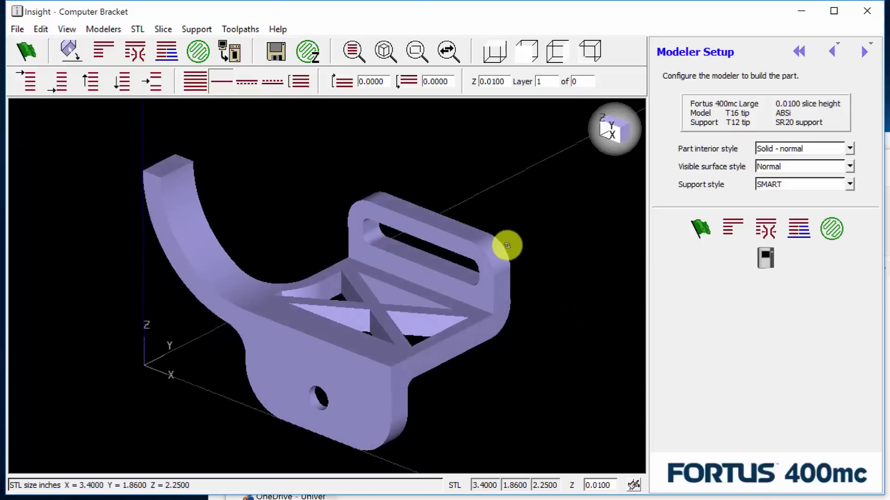
pyautogui.scroll(-3, 471, 238)
pyautogui.scroll(-3, 352, 261)
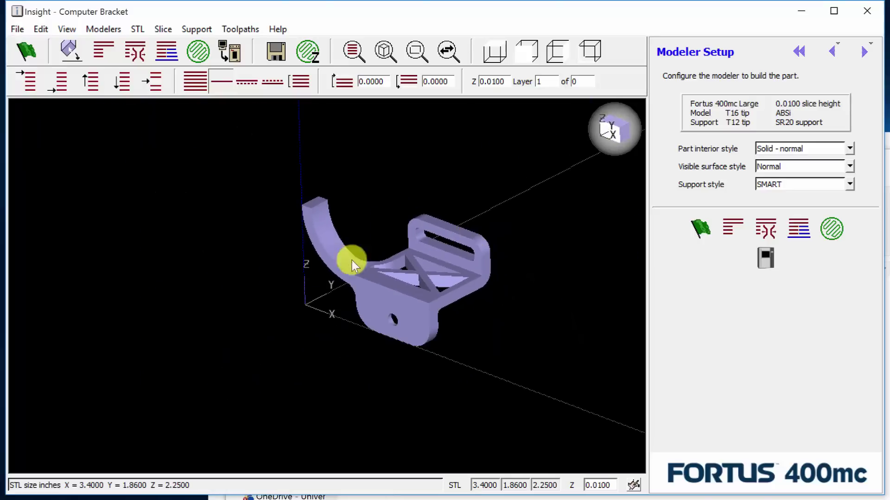
pyautogui.scroll(-3, 236, 265)
pyautogui.scroll(-2, 336, 176)
pyautogui.scroll(-2, 336, 176)
pyautogui.scroll(-2, 300, 212)
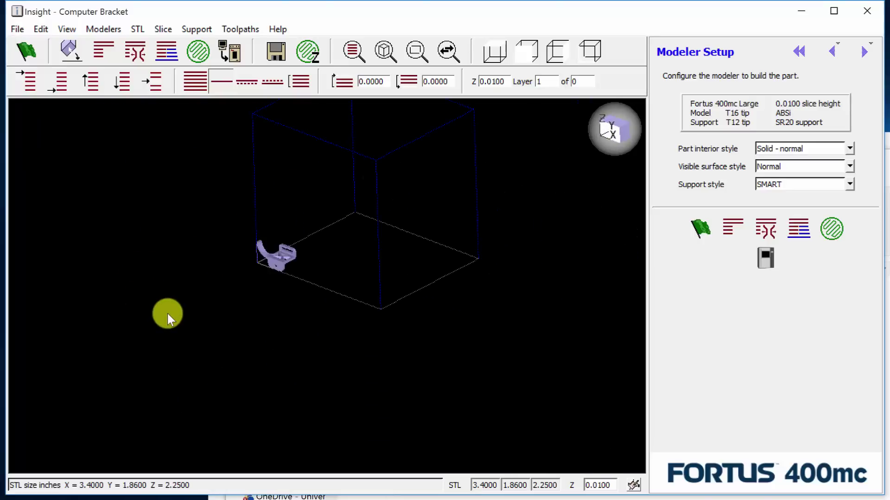
pyautogui.scroll(-2, 173, 299)
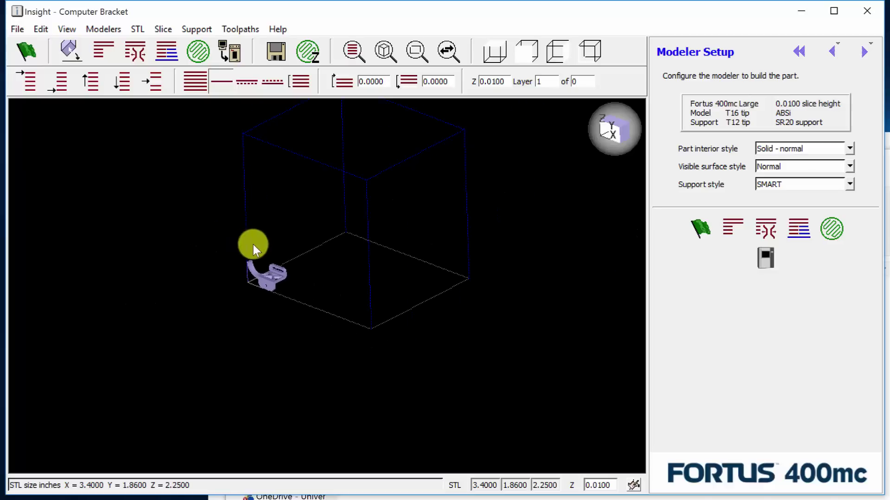
pyautogui.moveTo(264, 266)
pyautogui.mouseDown(button='middle')
pyautogui.moveTo(263, 300)
pyautogui.moveTo(116, 124)
pyautogui.mouseUp(button='middle')
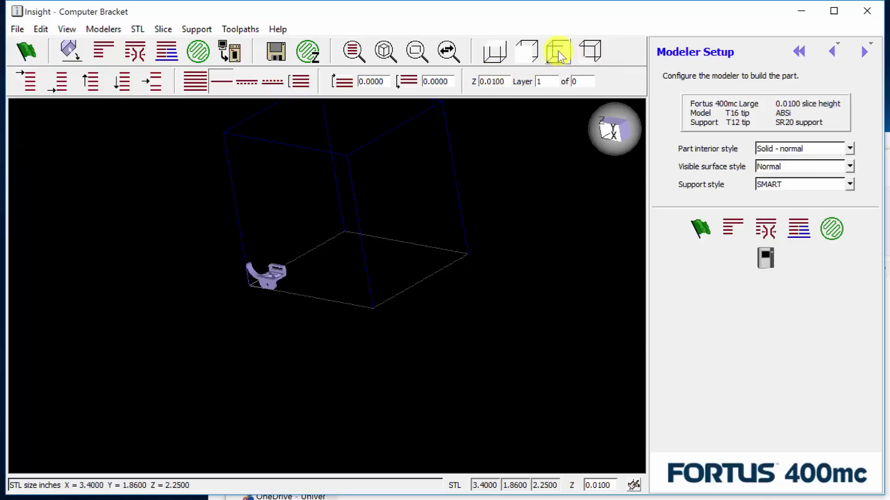
pyautogui.click(527, 54)
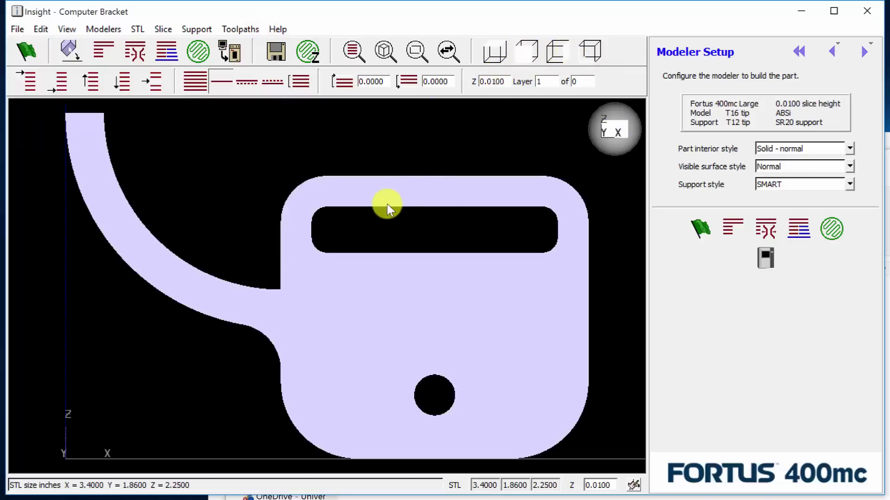
pyautogui.click(494, 52)
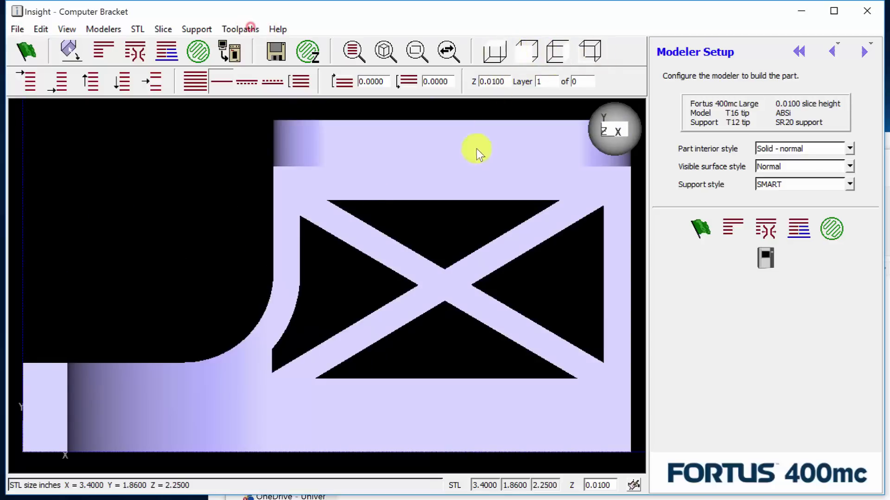
pyautogui.click(589, 53)
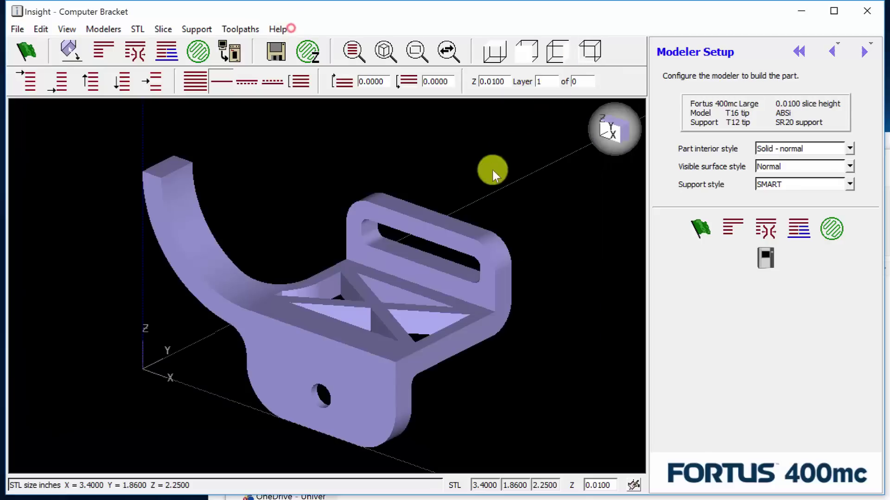
pyautogui.scroll(-3, 385, 290)
pyautogui.scroll(-2, 226, 299)
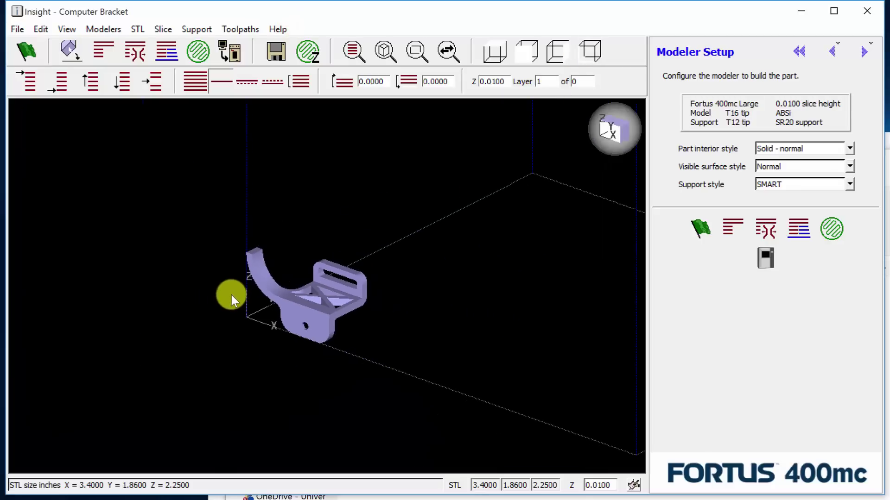
pyautogui.scroll(2, 347, 201)
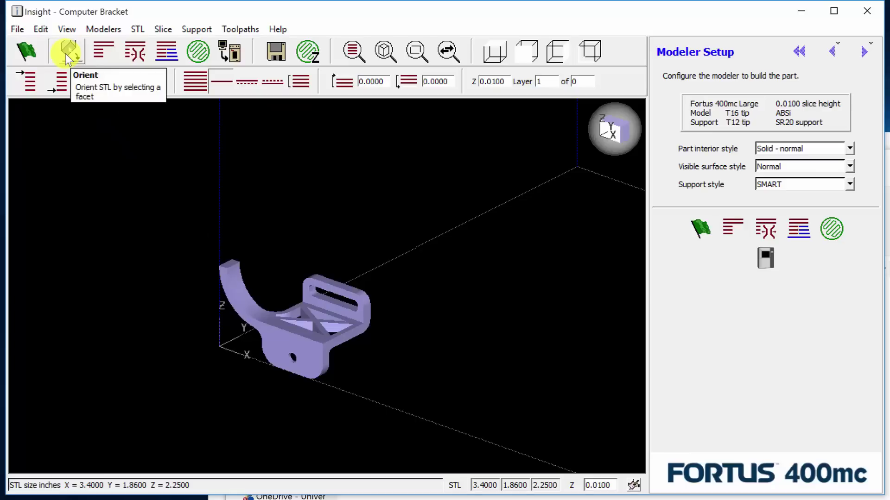
# Orient the bracket by a chosen facet so it lies flat at 3.40 × 2.25 × 1.86 inches
pyautogui.click(36, 29)
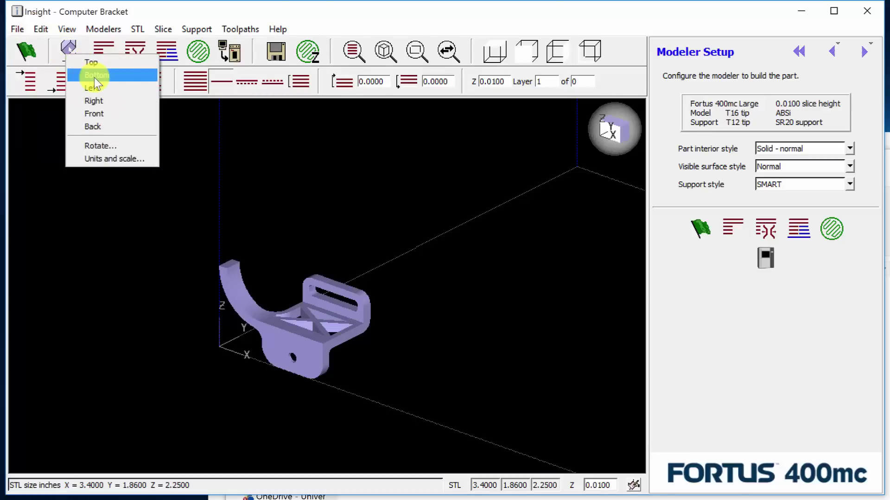
pyautogui.click(48, 43)
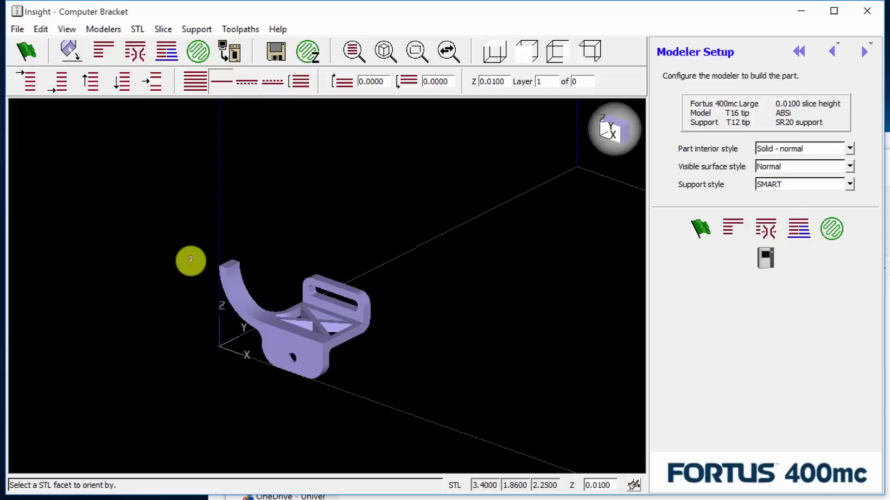
pyautogui.click(308, 362)
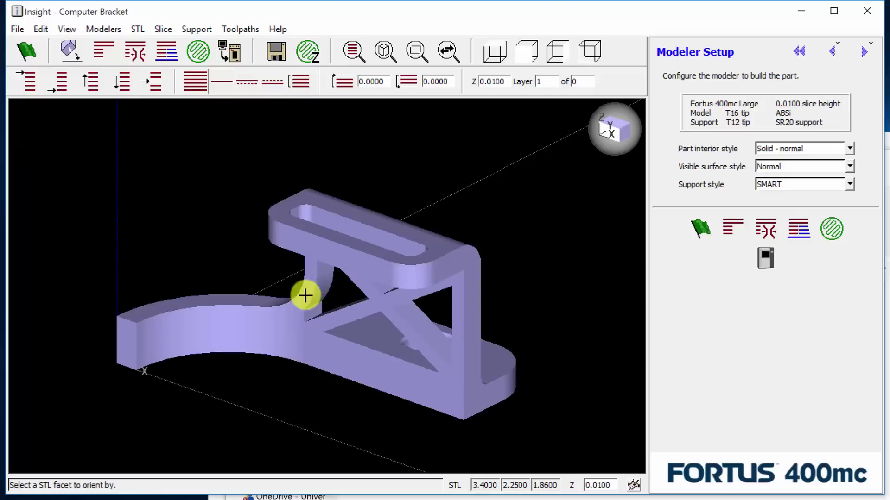
pyautogui.scroll(-3, 317, 288)
pyautogui.scroll(-3, 291, 292)
pyautogui.scroll(-3, 261, 297)
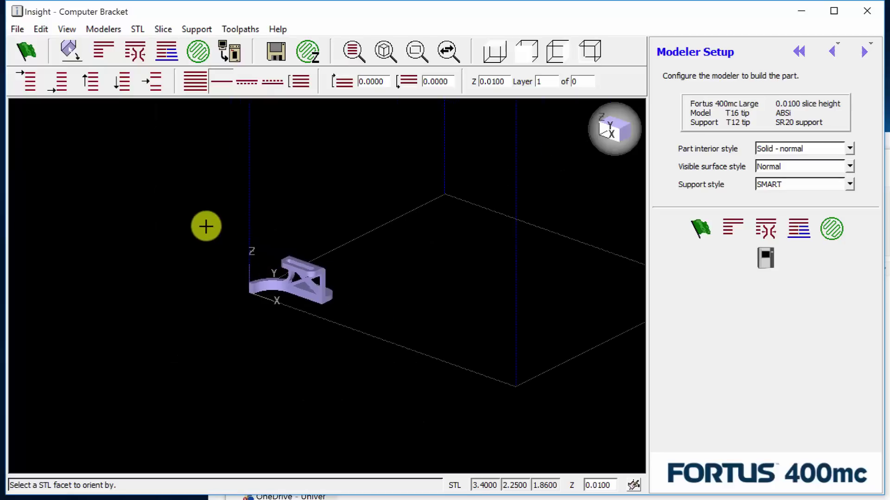
pyautogui.scroll(-2, 239, 216)
pyautogui.scroll(-3, 278, 192)
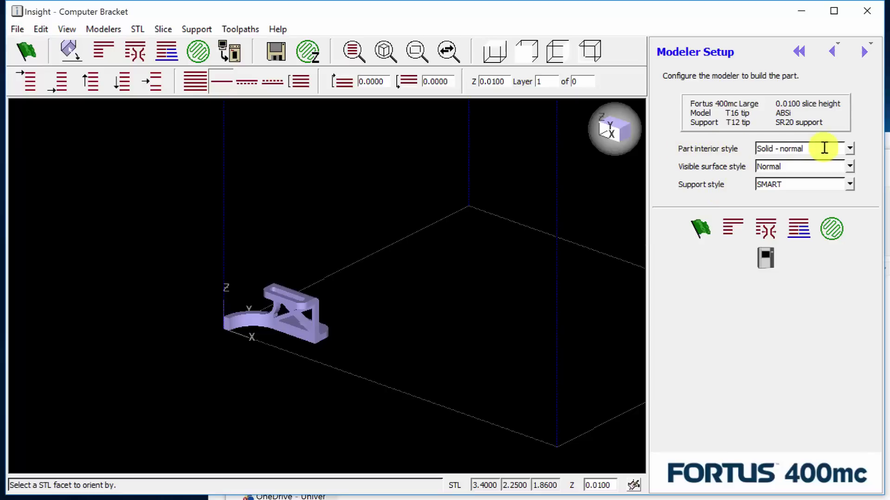
# Keep Solid - normal part interior and set the visible surface style to Enhanced
pyautogui.click(849, 148)
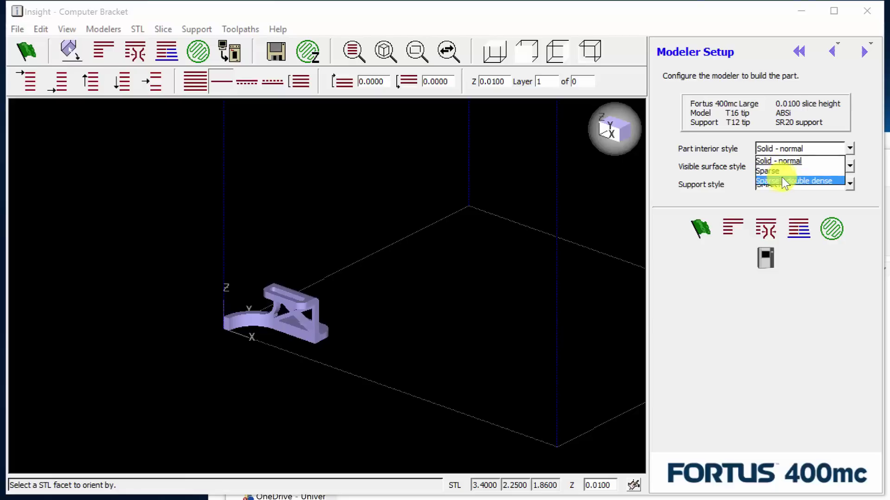
pyautogui.click(794, 160)
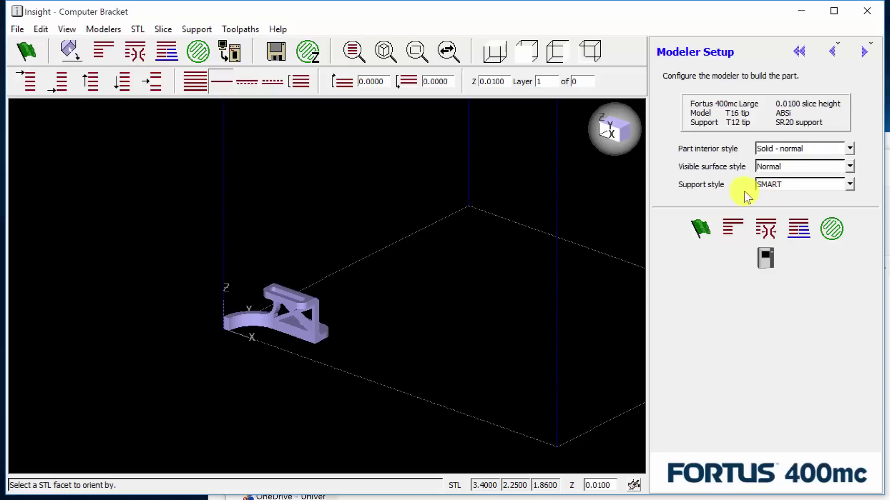
pyautogui.click(849, 166)
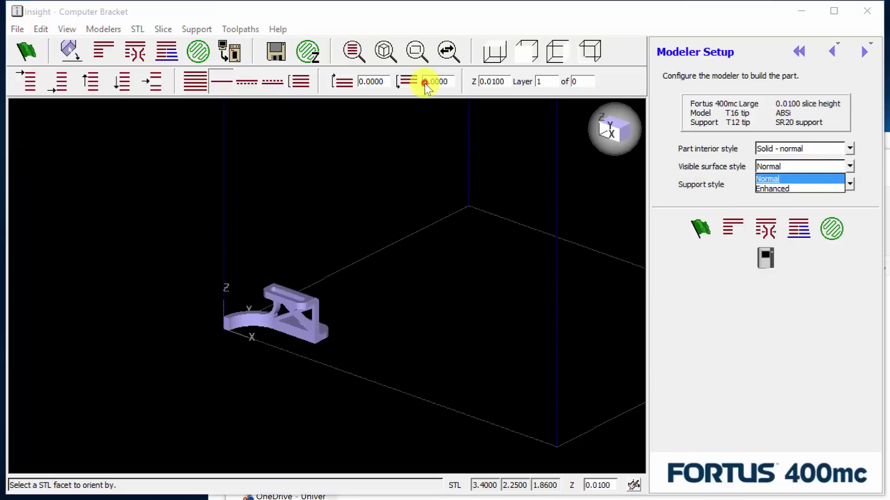
pyautogui.click(785, 188)
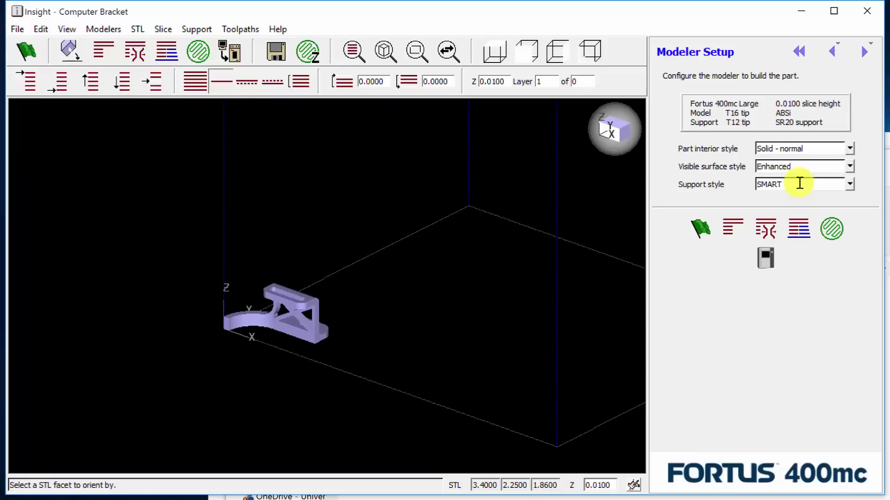
pyautogui.click(848, 186)
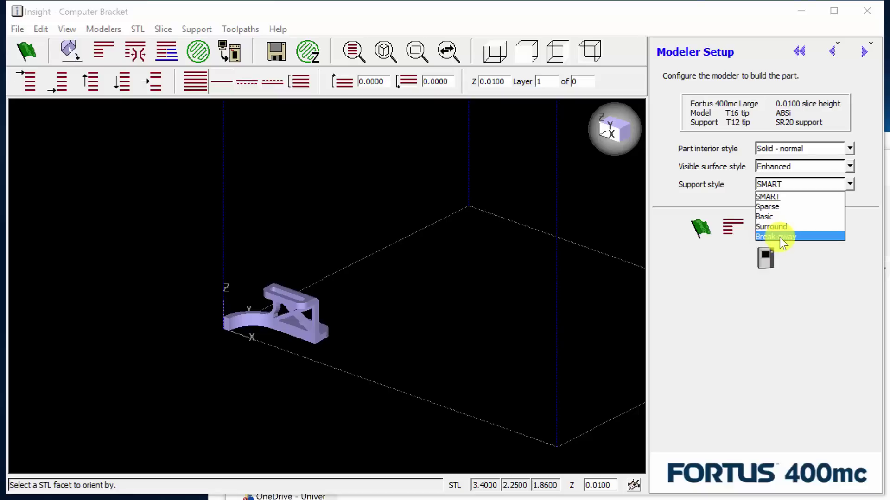
pyautogui.click(772, 197)
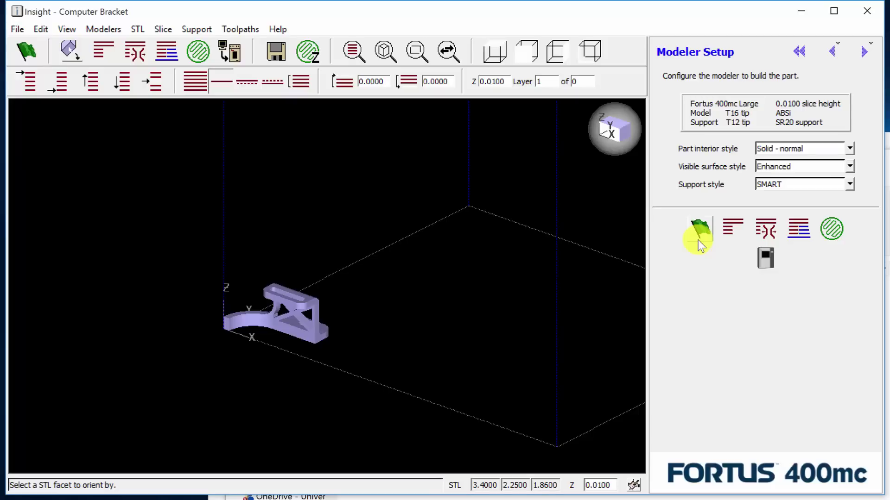
# Process the bracket with the green flag, slicing it into 191 layers of toolpaths
pyautogui.click(700, 237)
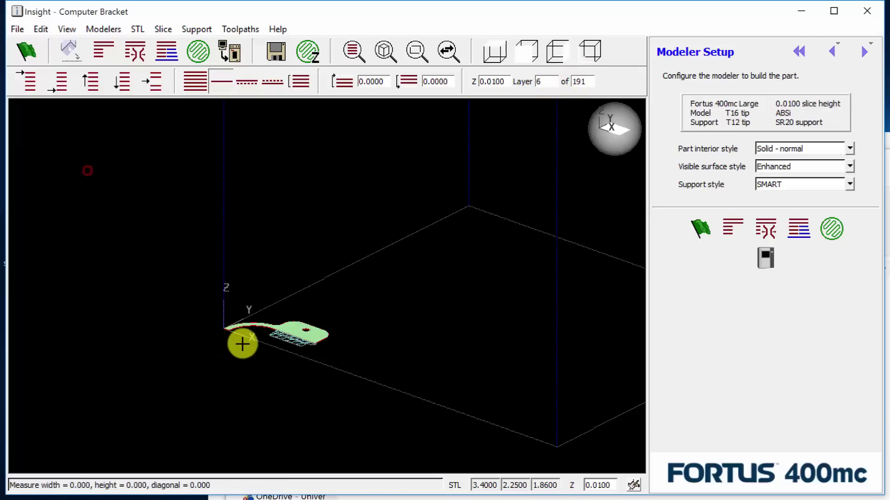
pyautogui.scroll(1, 237, 345)
pyautogui.scroll(1, 264, 324)
pyautogui.scroll(1, 320, 364)
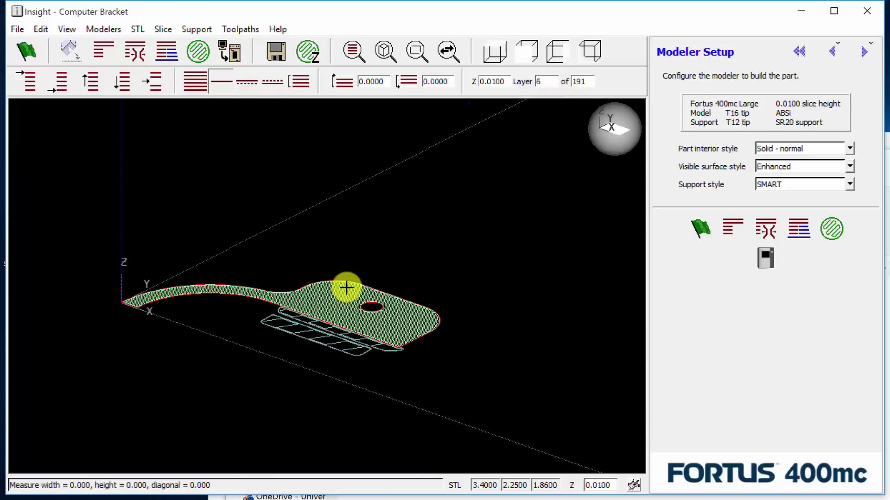
# Switch to the Top view to look straight down on the sliced bracket and supports
pyautogui.click(494, 56)
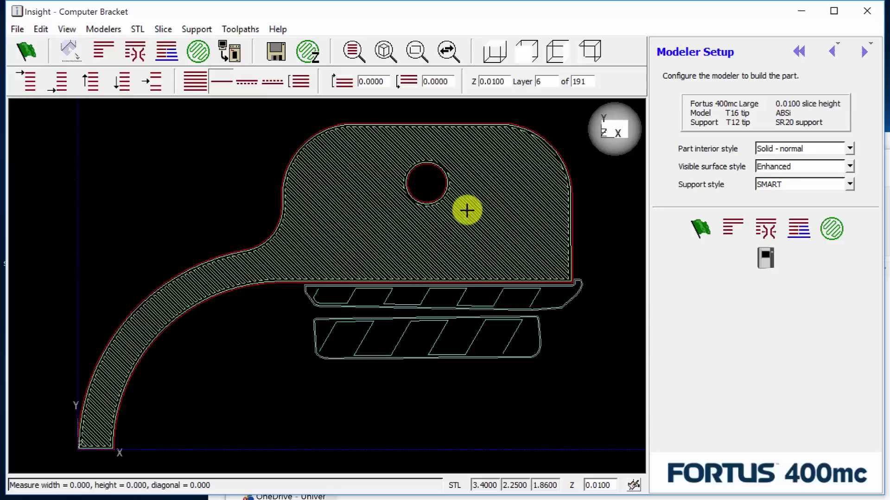
# Change the curve display to shaded roads via the canvas context menu
pyautogui.rightClick(271, 331)
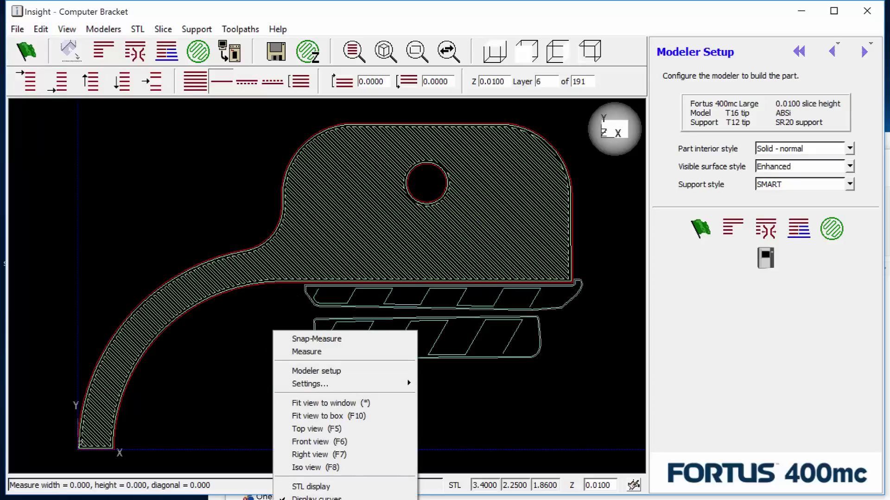
pyautogui.click(176, 262)
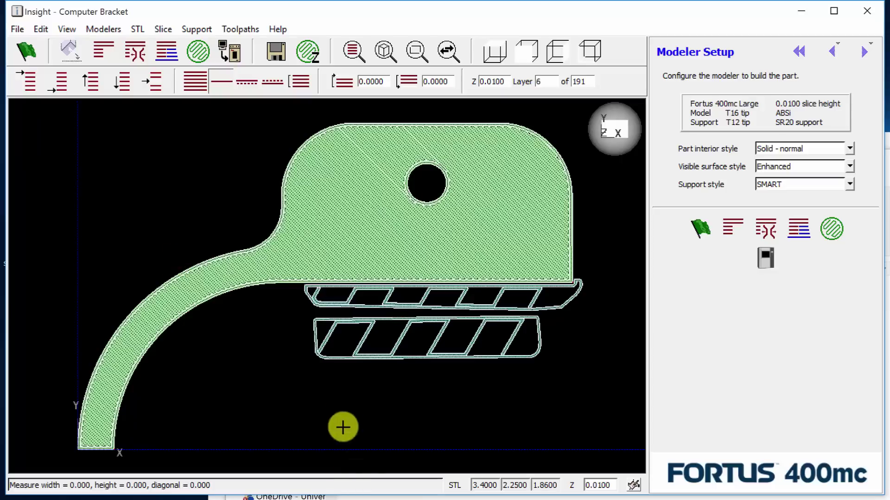
pyautogui.scroll(3, 407, 214)
pyautogui.scroll(4, 390, 185)
pyautogui.scroll(2, 400, 189)
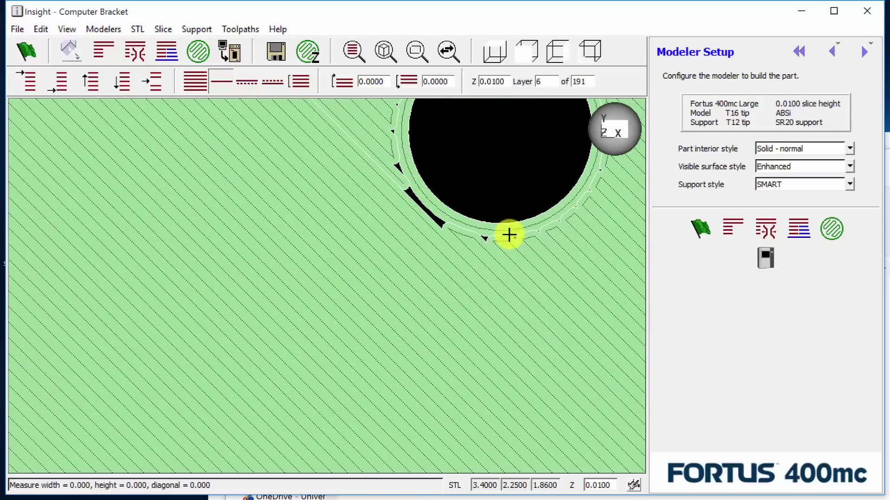
pyautogui.scroll(-1, 427, 278)
pyautogui.scroll(-1, 426, 278)
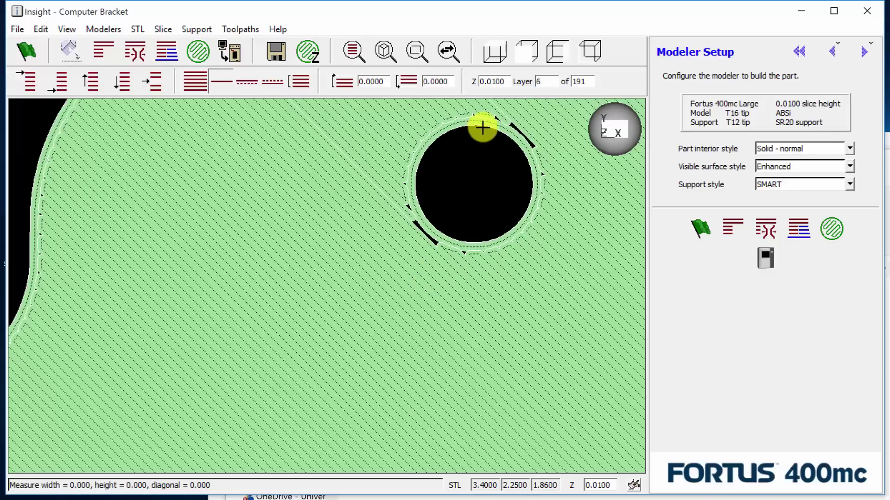
pyautogui.scroll(-1, 394, 222)
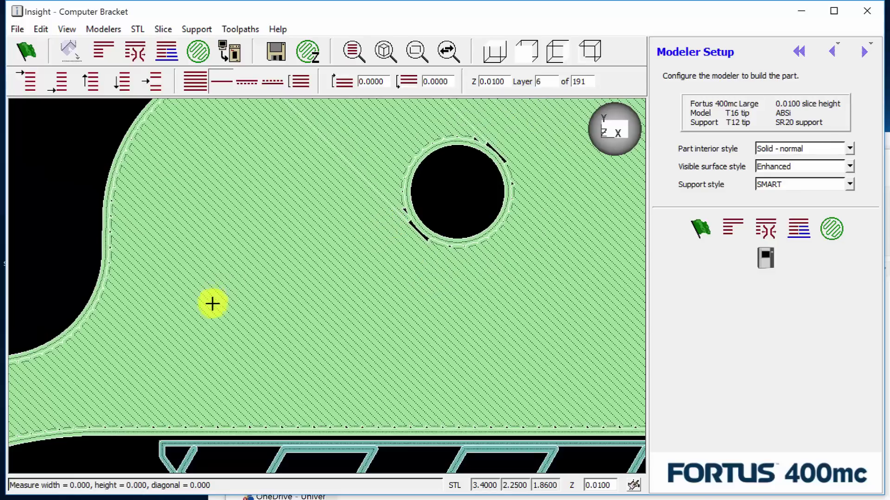
pyautogui.scroll(-1, 317, 264)
pyautogui.scroll(-1, 317, 264)
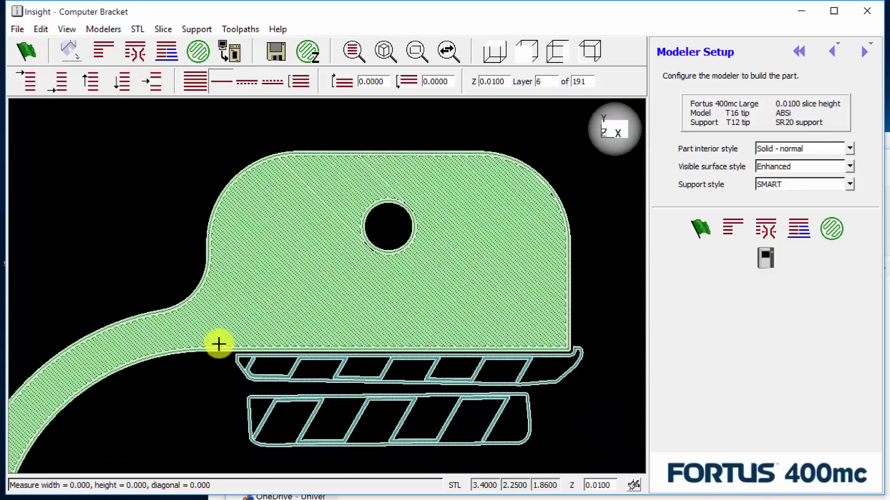
pyautogui.scroll(-1, 162, 363)
pyautogui.scroll(-1, 188, 396)
pyautogui.scroll(2, 122, 365)
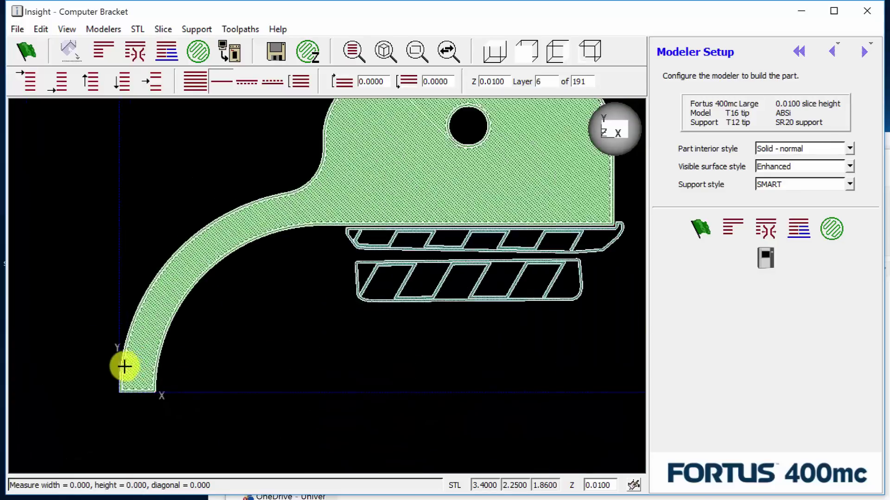
pyautogui.scroll(1, 122, 397)
pyautogui.scroll(1, 163, 364)
pyautogui.scroll(-2, 162, 364)
pyautogui.scroll(2, 333, 244)
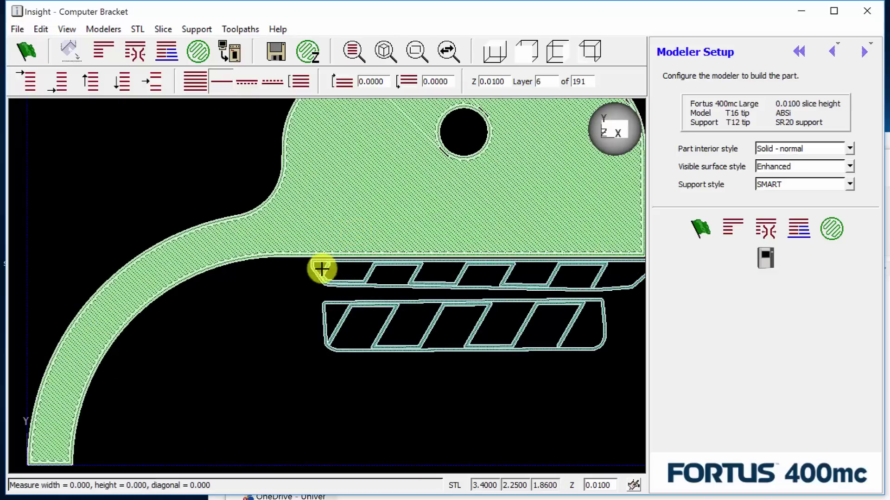
pyautogui.scroll(-1, 319, 271)
pyautogui.scroll(-1, 319, 270)
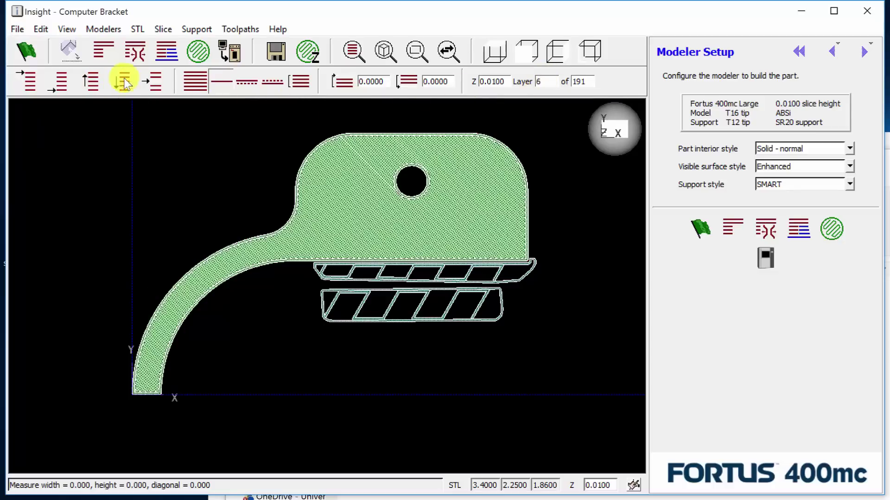
# Step up through the sliced layers with Page Up until the top layer, 191 of 191, is shown
pyautogui.click(92, 82)
pyautogui.press('pageup')
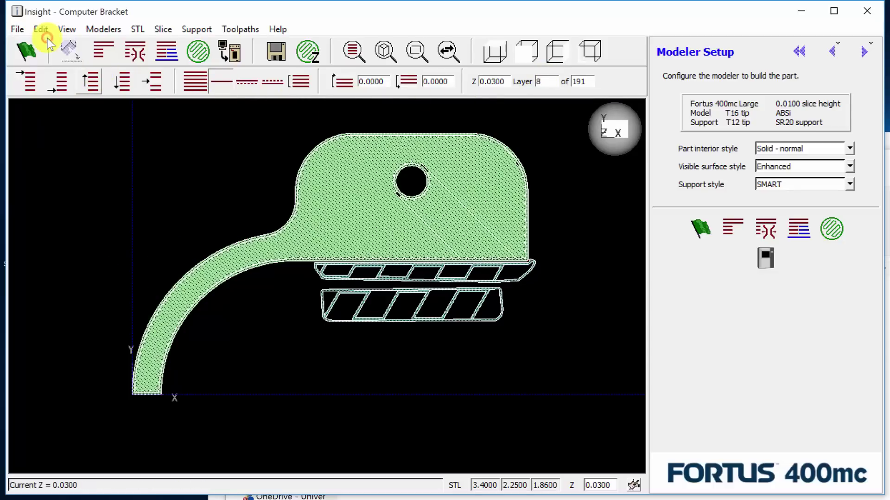
pyautogui.click(89, 81)
pyautogui.scroll(2, 306, 179)
pyautogui.scroll(2, 283, 252)
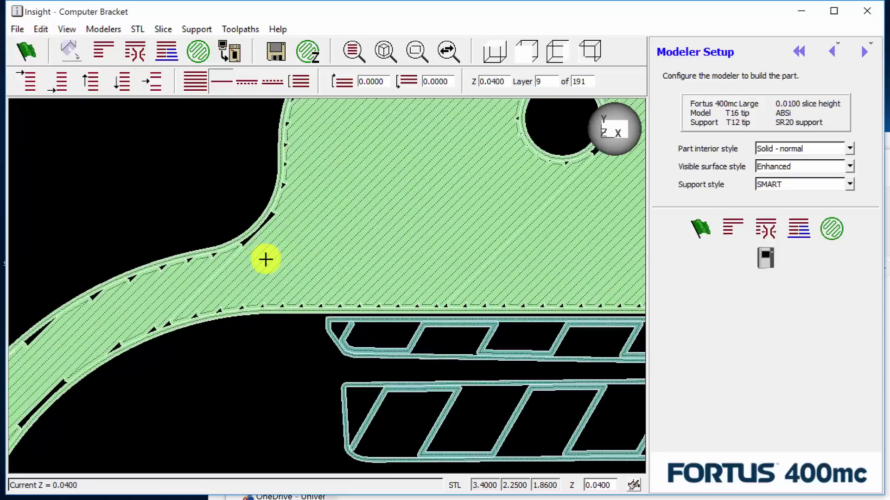
pyautogui.scroll(1, 264, 244)
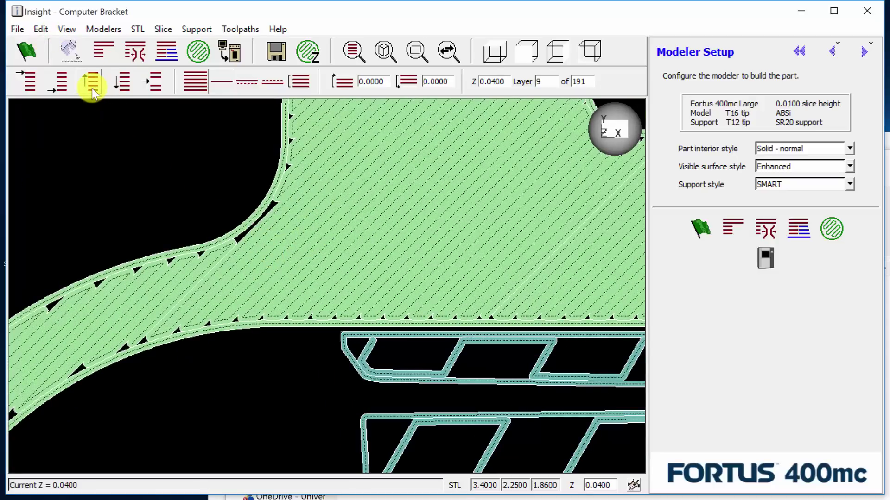
pyautogui.press('pageup')
pyautogui.press('pageup')
pyautogui.press('pageup')
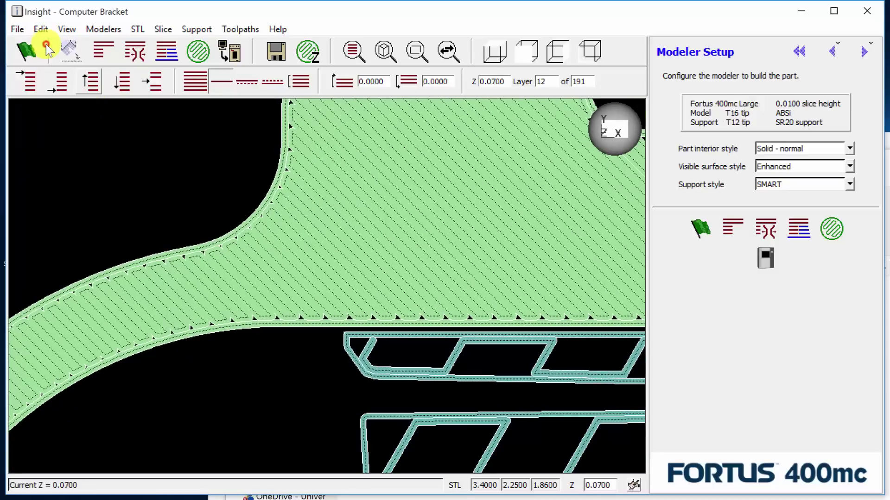
pyautogui.press('pageup')
pyautogui.press('pageup')
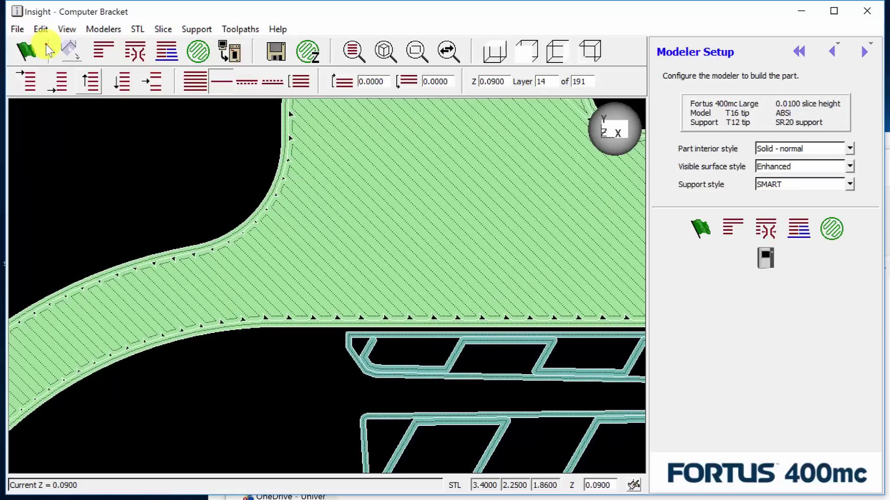
pyautogui.press('pageup')
pyautogui.press('pageup')
pyautogui.press('pageup')
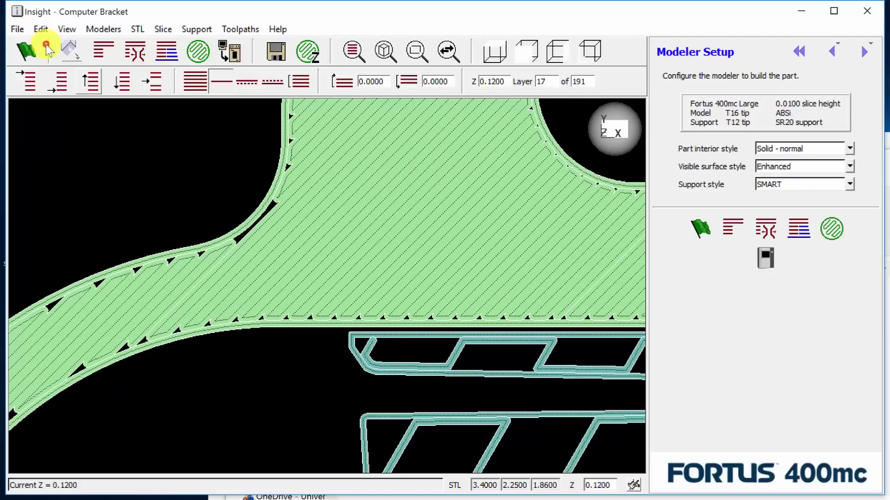
pyautogui.press('pageup')
pyautogui.press('pageup')
pyautogui.press('pageup')
pyautogui.press('pageup')
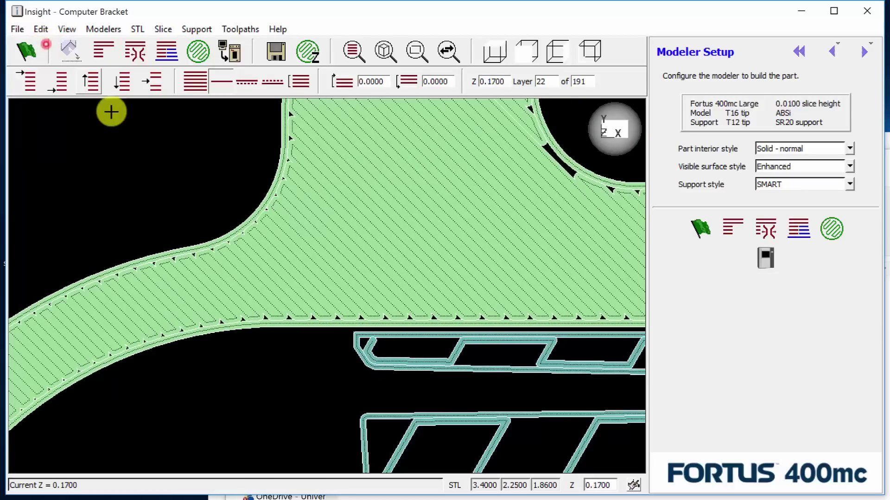
pyautogui.press('pageup')
pyautogui.moveTo(104, 111); pyautogui.dragTo(146, 136)
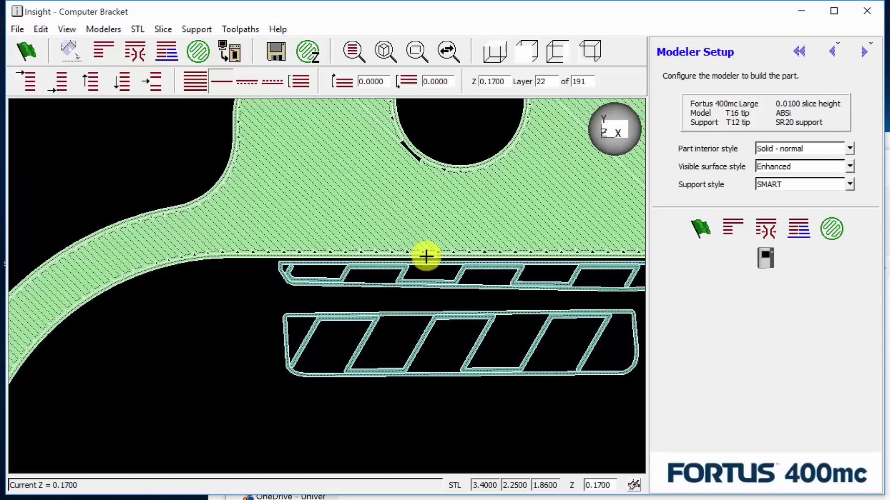
pyautogui.press('pageup')
pyautogui.press('pageup')
pyautogui.press('pageup')
pyautogui.press('pageup')
pyautogui.press('pageup')
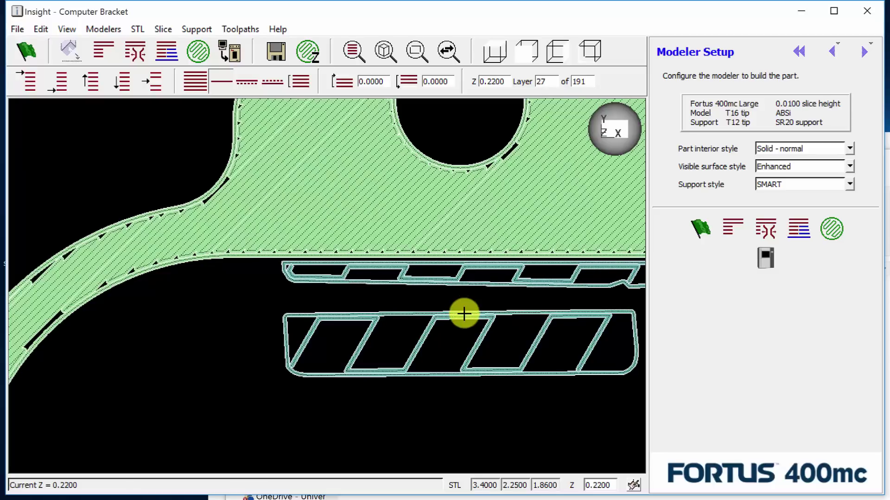
pyautogui.press('pageup')
pyautogui.press('pageup')
pyautogui.scroll(-2, 376, 313)
pyautogui.press('pageup')
pyautogui.press('pageup')
pyautogui.press('pageup')
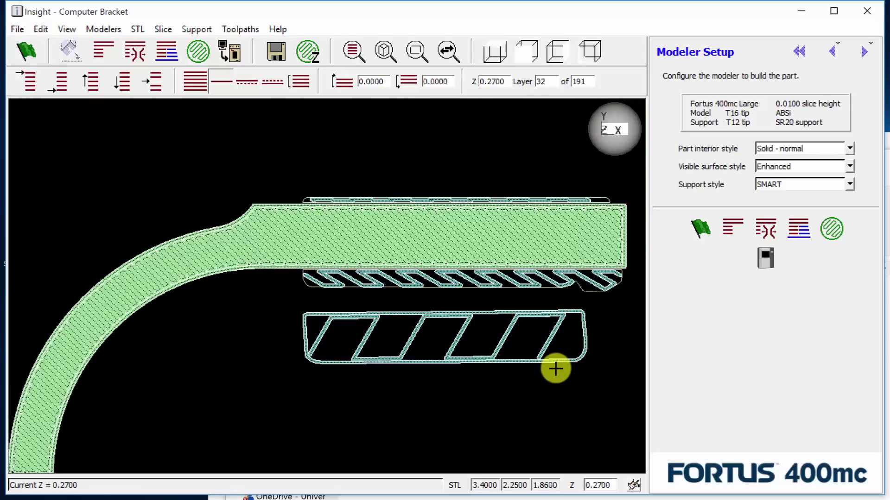
pyautogui.press('pageup')
pyautogui.press('pageup')
pyautogui.press('pageup')
pyautogui.press('pageup')
pyautogui.press('pageup')
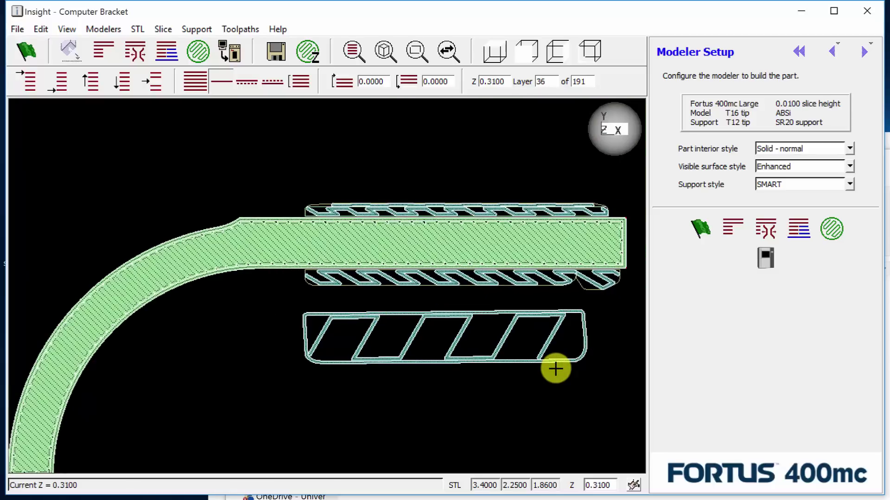
pyautogui.press('pageup')
pyautogui.press('pageup')
pyautogui.press('pageup')
pyautogui.press('pageup')
pyautogui.press('pageup')
pyautogui.press('pageup')
pyautogui.press('pageup')
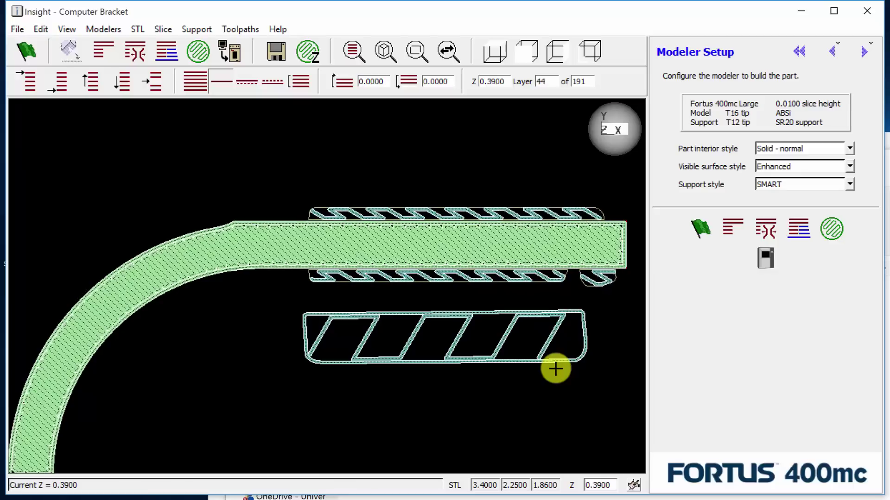
pyautogui.press('pageup')
pyautogui.press('pageup')
pyautogui.press('pageup')
pyautogui.press('pageup')
pyautogui.press('pageup')
pyautogui.press('pageup')
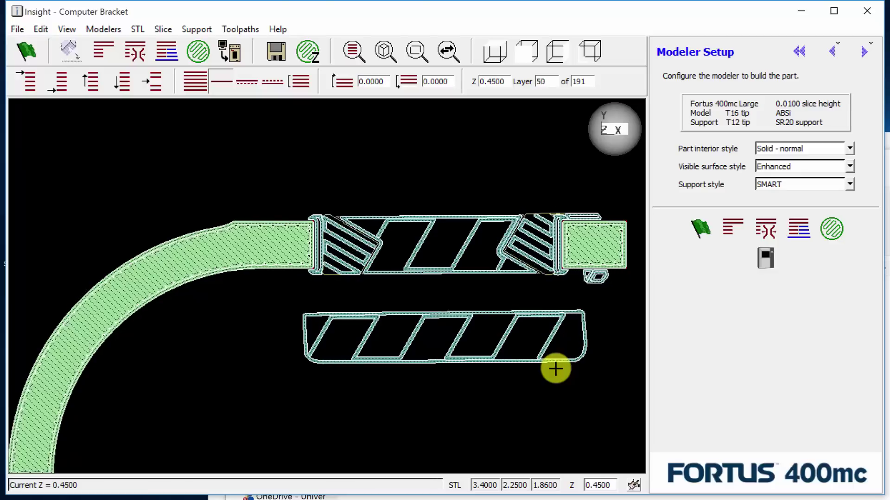
pyautogui.press('pageup')
pyautogui.press('pageup')
pyautogui.press('pageup')
pyautogui.press('pageup')
pyautogui.press('pageup')
pyautogui.press('pageup')
pyautogui.press('pageup')
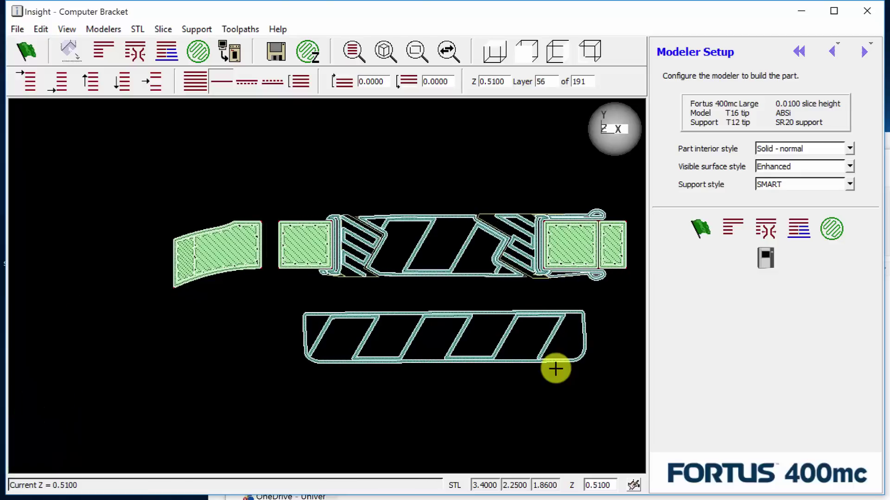
pyautogui.press('pageup')
pyautogui.press('pageup')
pyautogui.press('pageup')
pyautogui.press('pageup')
pyautogui.press('pageup')
pyautogui.press('pageup')
pyautogui.press('pageup')
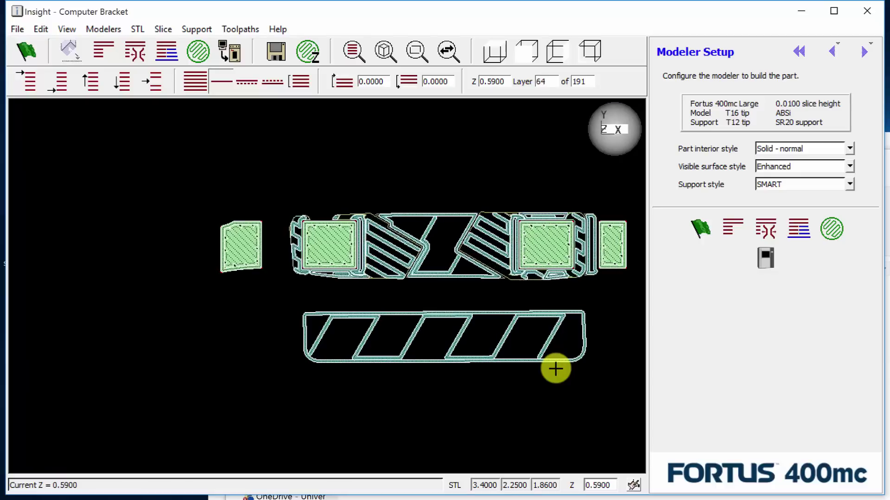
pyautogui.press('pageup')
pyautogui.press('pageup')
pyautogui.press('pageup')
pyautogui.press('pageup')
pyautogui.press('pageup')
pyautogui.press('pageup')
pyautogui.press('pageup')
pyautogui.press('pageup')
pyautogui.press('pageup')
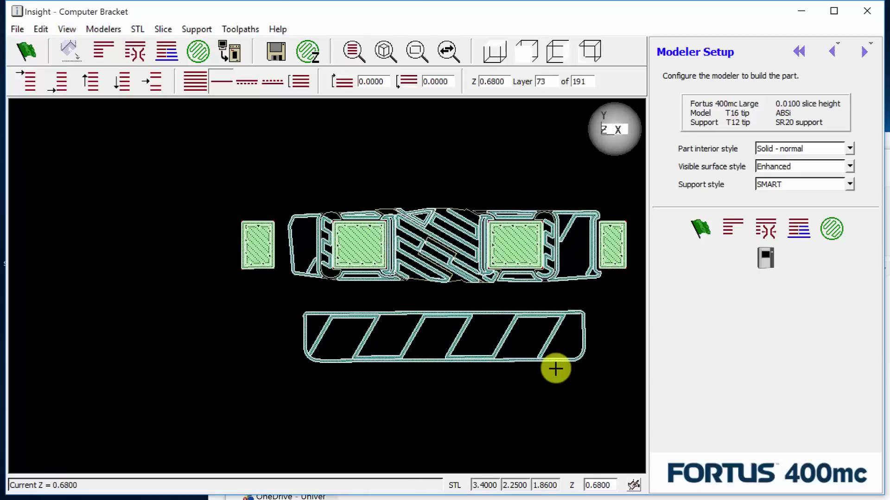
pyautogui.press('pageup')
pyautogui.press('pageup')
pyautogui.press('pageup')
pyautogui.press('pageup')
pyautogui.press('pageup')
pyautogui.press('pageup')
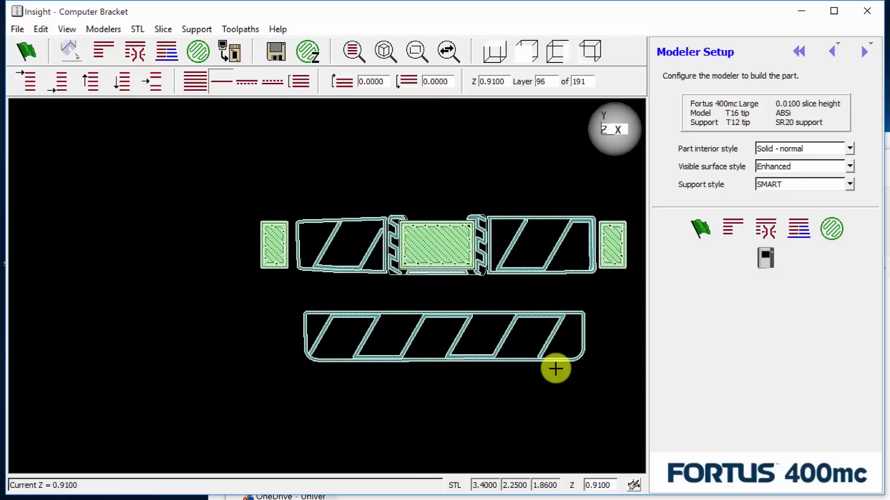
pyautogui.press('pageup')
pyautogui.press('pageup')
pyautogui.press('pageup')
pyautogui.press('pageup')
pyautogui.press('pageup')
pyautogui.press('pageup')
pyautogui.press('pageup')
pyautogui.press('pageup')
pyautogui.press('pageup')
pyautogui.press('pageup')
pyautogui.press('pageup')
pyautogui.press('pageup')
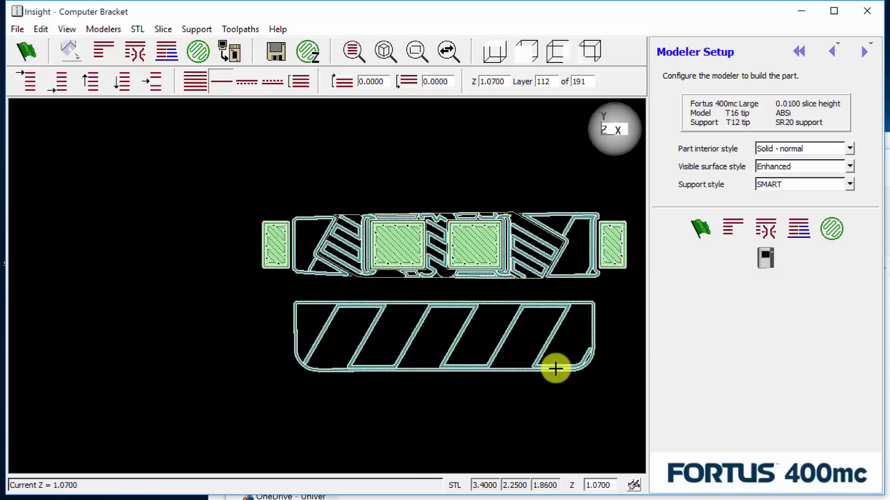
pyautogui.press('pageup')
pyautogui.press('pageup')
pyautogui.press('pageup')
pyautogui.press('pageup')
pyautogui.press('pageup')
pyautogui.press('pageup')
pyautogui.press('pageup')
pyautogui.press('pageup')
pyautogui.press('pageup')
pyautogui.press('pageup')
pyautogui.press('pageup')
pyautogui.press('pageup')
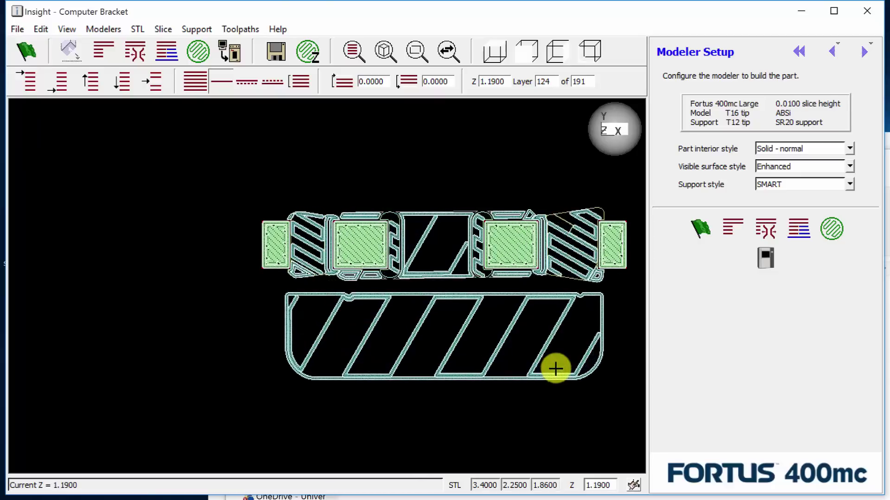
pyautogui.press('pageup')
pyautogui.press('pageup')
pyautogui.press('pageup')
pyautogui.press('pageup')
pyautogui.press('pageup')
pyautogui.press('pageup')
pyautogui.press('pageup')
pyautogui.press('pageup')
pyautogui.press('pageup')
pyautogui.press('pageup')
pyautogui.press('pageup')
pyautogui.press('pageup')
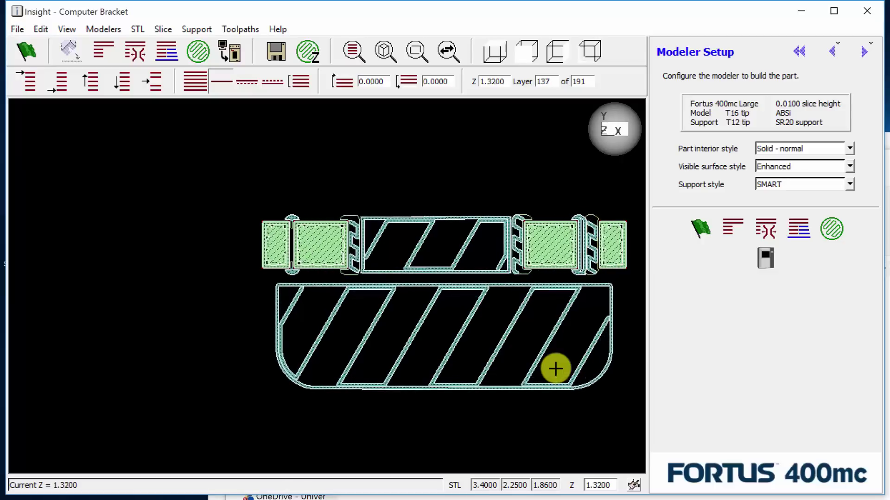
pyautogui.press('pageup')
pyautogui.press('pageup')
pyautogui.press('pageup')
pyautogui.press('pageup')
pyautogui.press('pageup')
pyautogui.press('pageup')
pyautogui.press('pageup')
pyautogui.press('pageup')
pyautogui.press('pageup')
pyautogui.press('pageup')
pyautogui.press('pageup')
pyautogui.press('pageup')
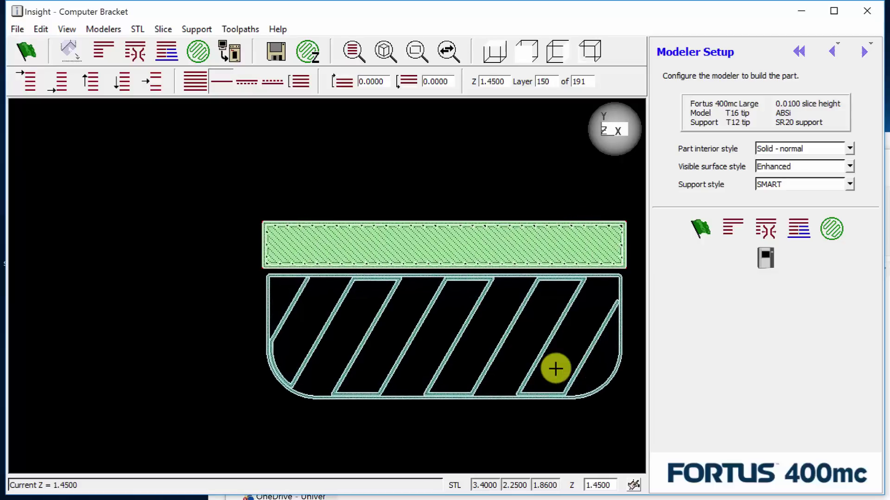
pyautogui.press('pageup')
pyautogui.press('pageup')
pyautogui.press('pageup')
pyautogui.press('pageup')
pyautogui.press('pageup')
pyautogui.press('pageup')
pyautogui.press('pageup')
pyautogui.press('pageup')
pyautogui.press('pageup')
pyautogui.press('pageup')
pyautogui.press('pageup')
pyautogui.press('pageup')
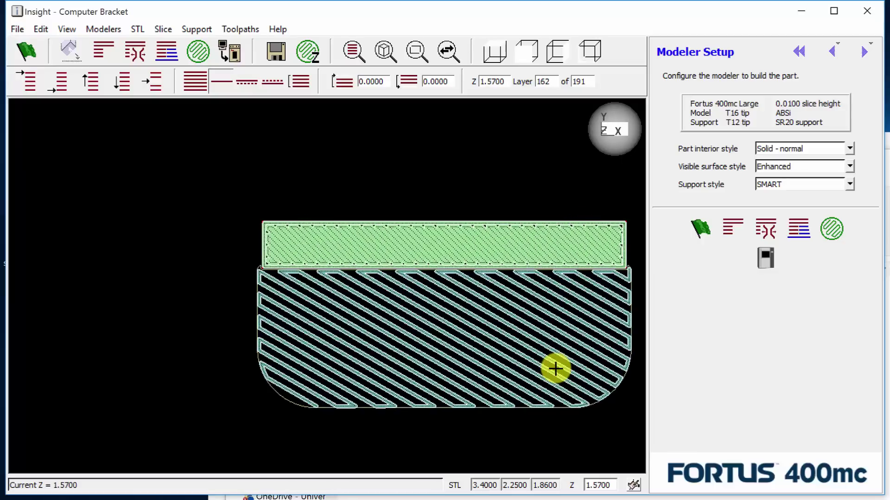
pyautogui.press('pageup')
pyautogui.press('pageup')
pyautogui.press('pageup')
pyautogui.press('pageup')
pyautogui.press('pageup')
pyautogui.press('pageup')
pyautogui.press('pageup')
pyautogui.press('pageup')
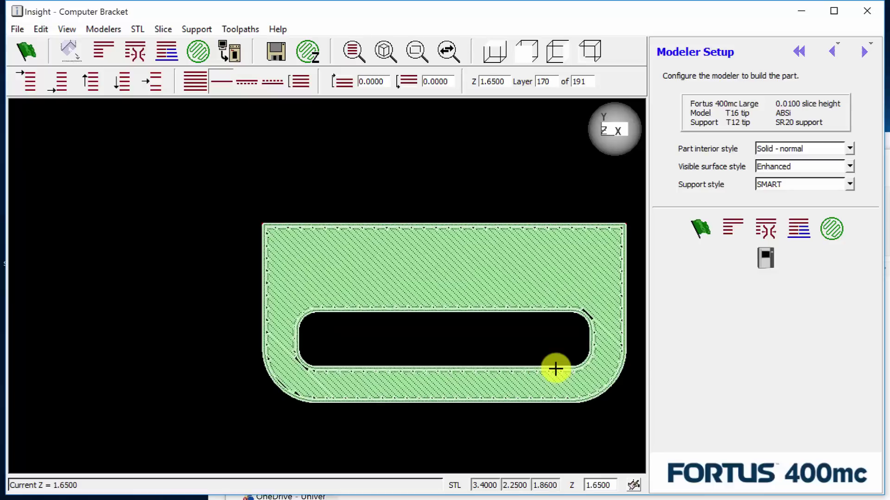
pyautogui.press('pageup')
pyautogui.press('pageup')
pyautogui.press('pageup')
pyautogui.press('pageup')
pyautogui.press('pageup')
pyautogui.press('pageup')
pyautogui.press('pageup')
pyautogui.press('pageup')
pyautogui.press('pageup')
pyautogui.press('pageup')
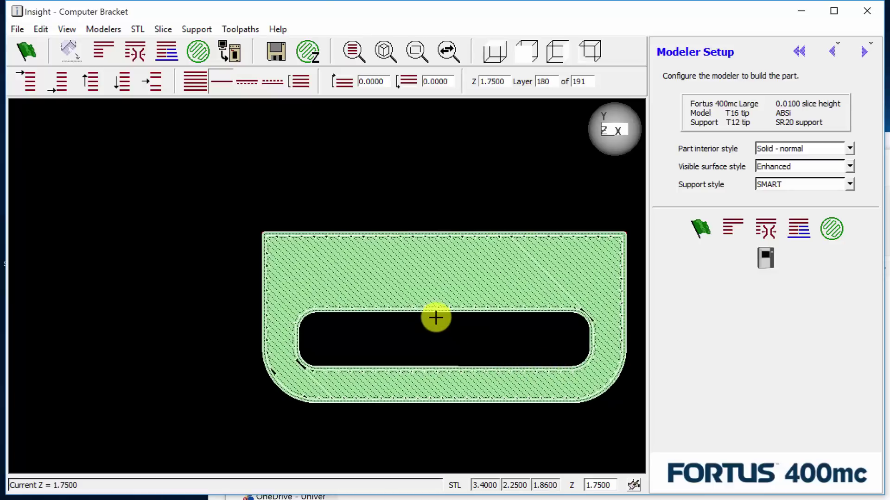
pyautogui.press('pageup')
pyautogui.press('pageup')
pyautogui.press('pageup')
pyautogui.press('pageup')
pyautogui.press('pageup')
pyautogui.press('pageup')
pyautogui.press('pageup')
pyautogui.press('pageup')
pyautogui.press('pageup')
pyautogui.press('pageup')
pyautogui.press('pageup')
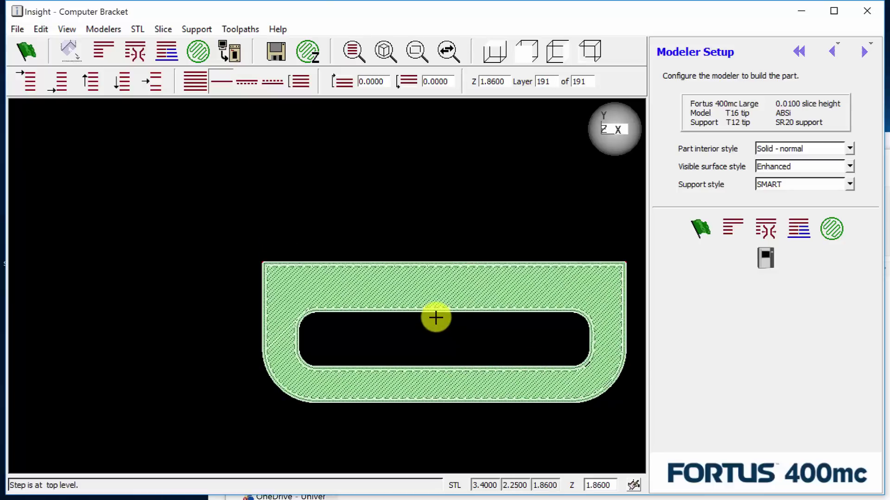
pyautogui.scroll(-1, 449, 334)
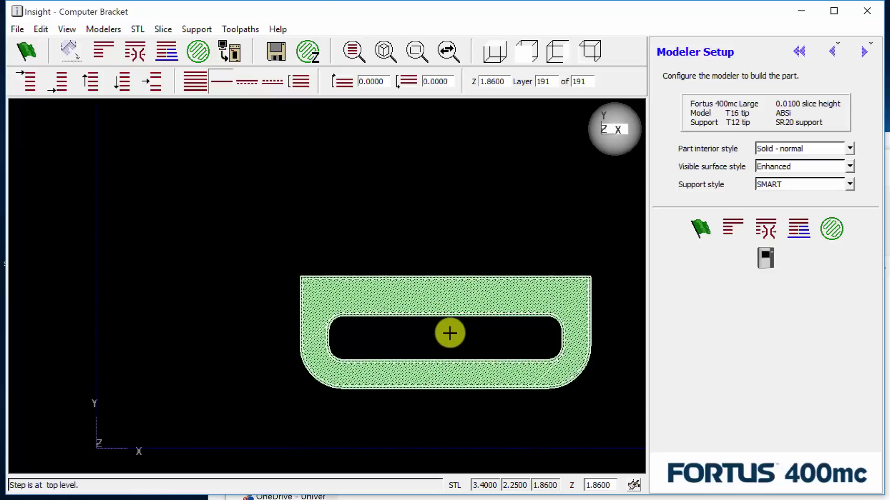
# Display the bracket isometrically with every toolpath layer visible at once
pyautogui.click(590, 51)
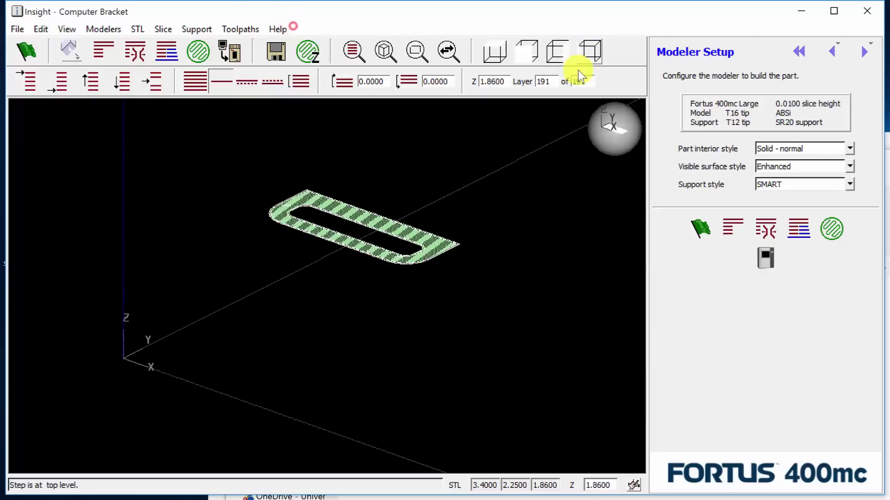
pyautogui.click(100, 50)
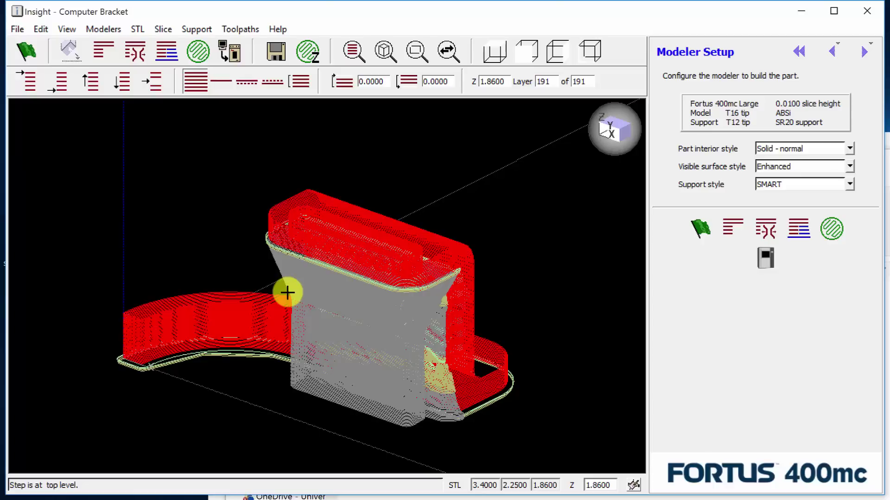
# Run Estimate time: 2 hr 45 min build, 1.897 in³ model and 1.102 in³ support volume
pyautogui.click(240, 29)
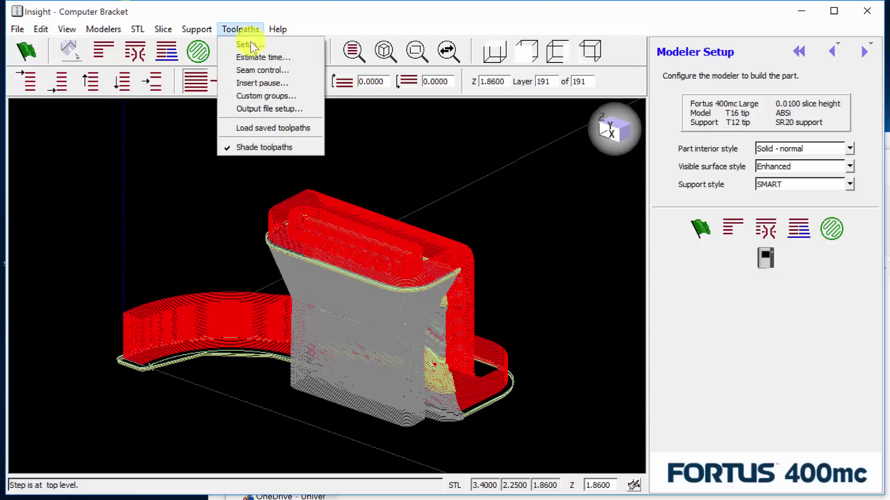
pyautogui.click(271, 57)
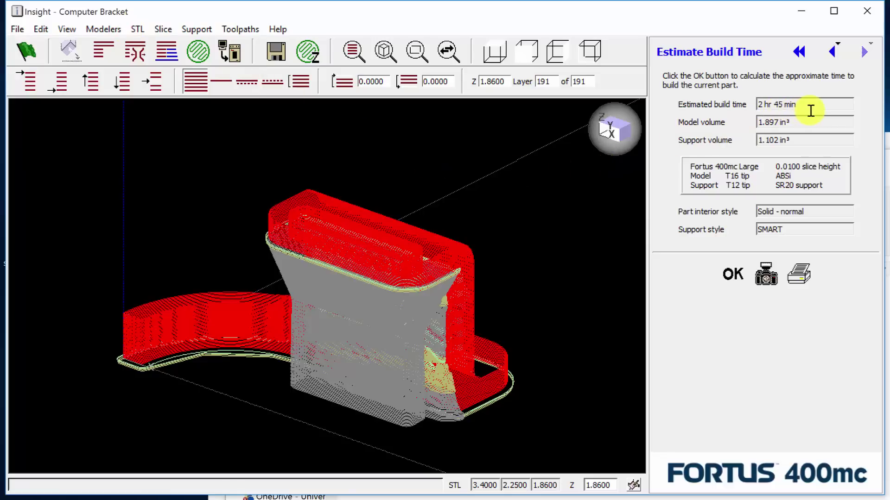
pyautogui.click(736, 123)
pyautogui.click(809, 142)
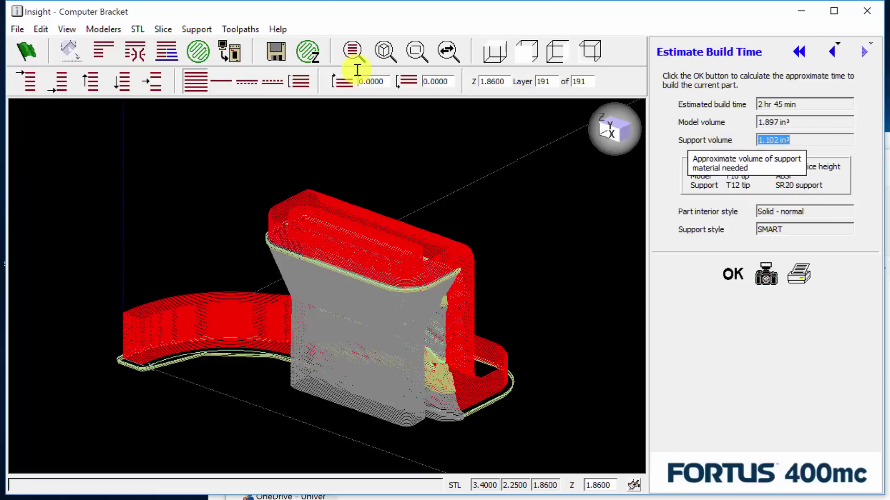
pyautogui.click(735, 277)
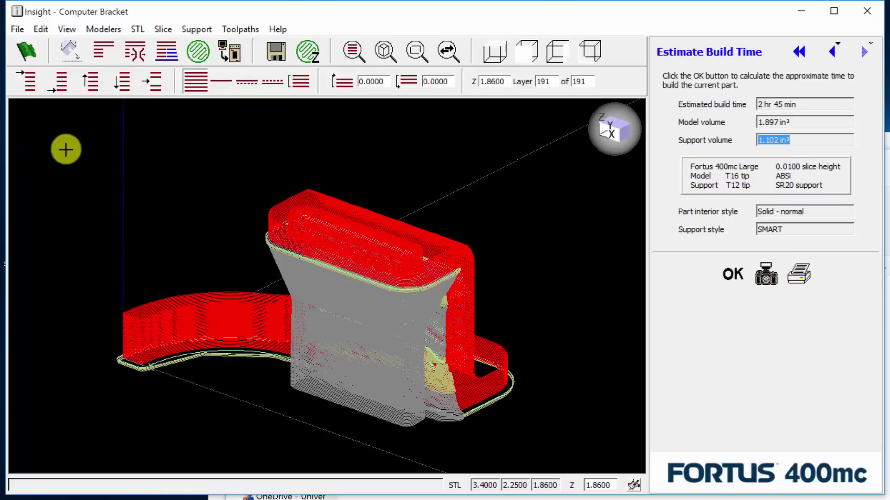
pyautogui.click(732, 275)
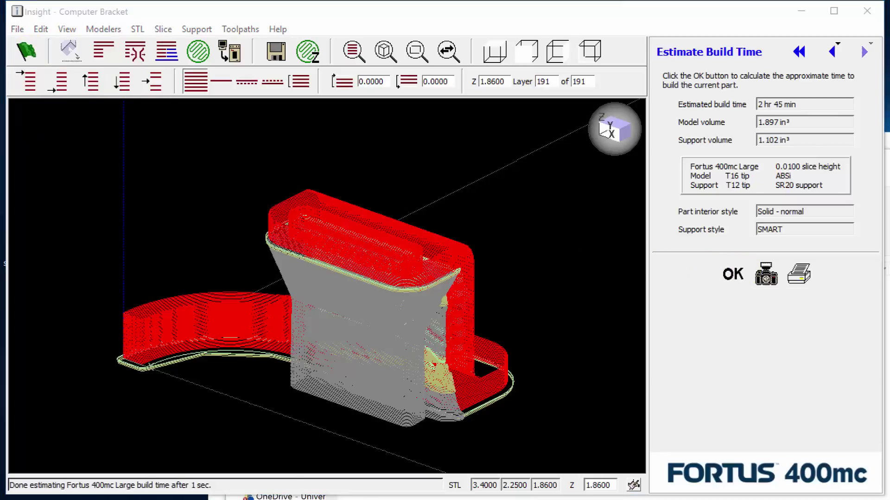
# Bring up File Explorer on Desktop, shrunk and moved to the top-left beside Insight
pyautogui.hotkey('alt', 'Tab')
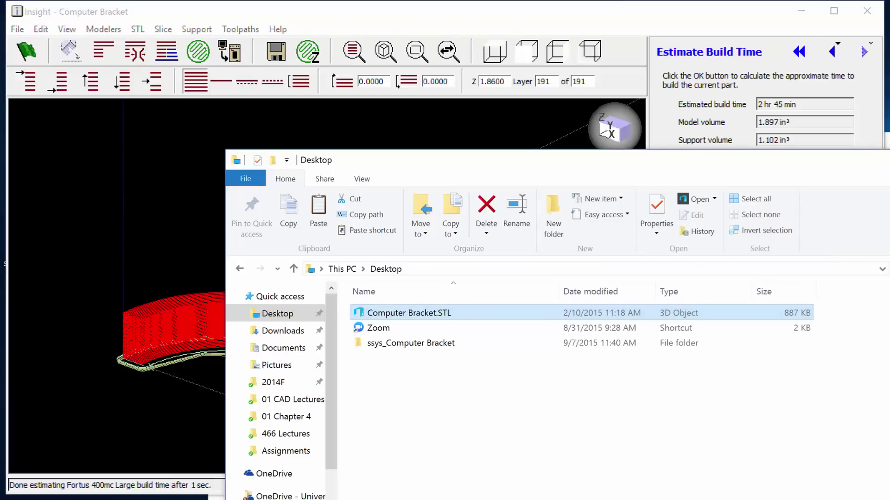
pyautogui.moveTo(883, 495); pyautogui.dragTo(615, 457)
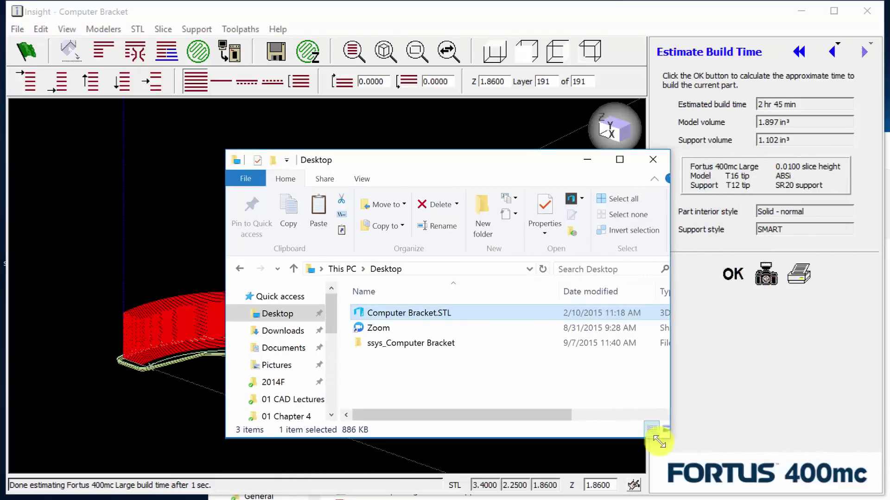
pyautogui.moveTo(464, 159); pyautogui.dragTo(280, 47)
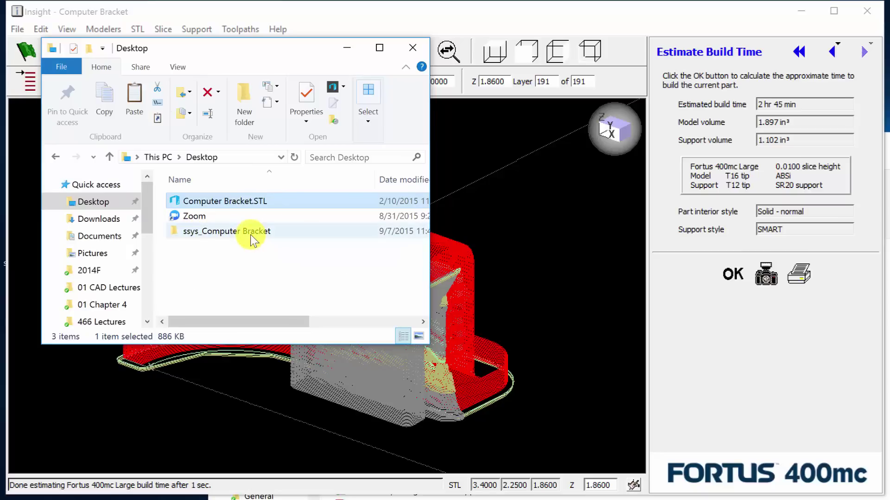
# Enter ssys_Computer Bracket and select Computer Bracket.cmb (934 KB) among its nine files
pyautogui.doubleClick(251, 232)
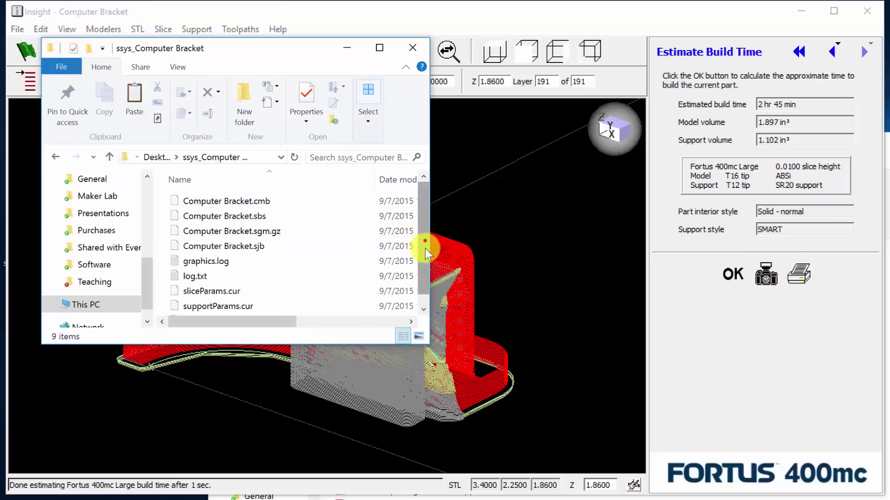
pyautogui.moveTo(425, 237)
pyautogui.mouseDown()
pyautogui.moveTo(422, 282)
pyautogui.moveTo(424, 229)
pyautogui.mouseUp()
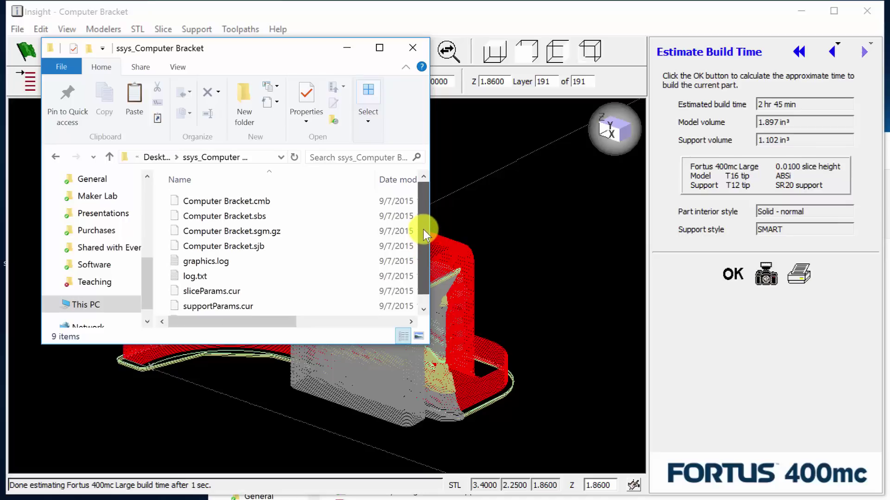
pyautogui.moveTo(427, 346); pyautogui.dragTo(569, 433)
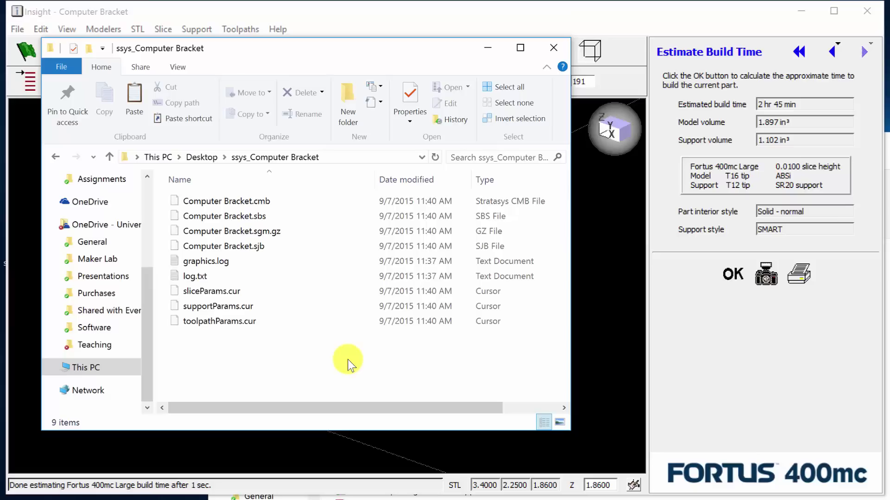
pyautogui.click(270, 202)
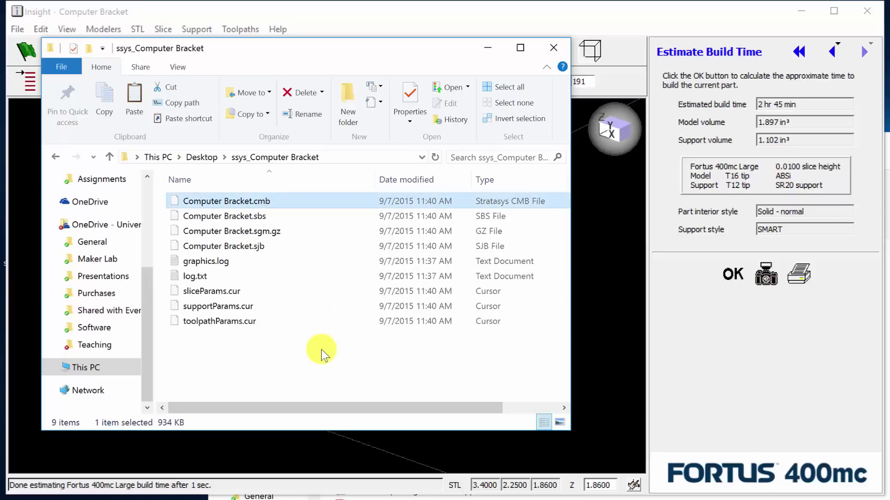